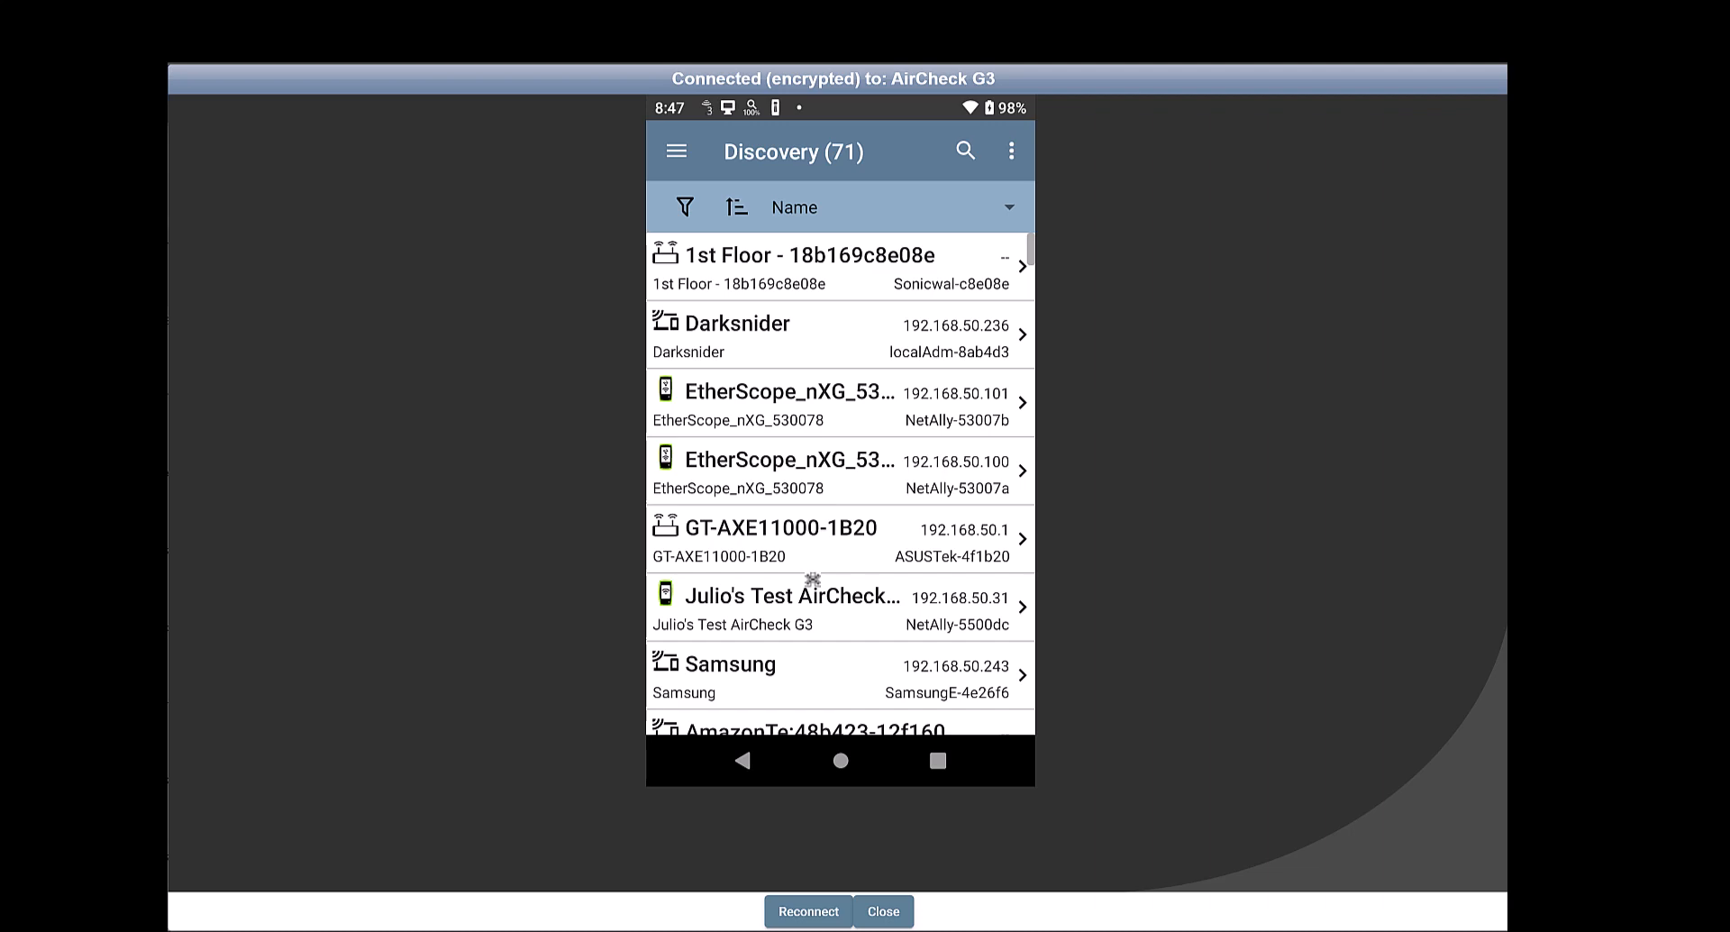
left_click_drag(813, 579, 830, 318)
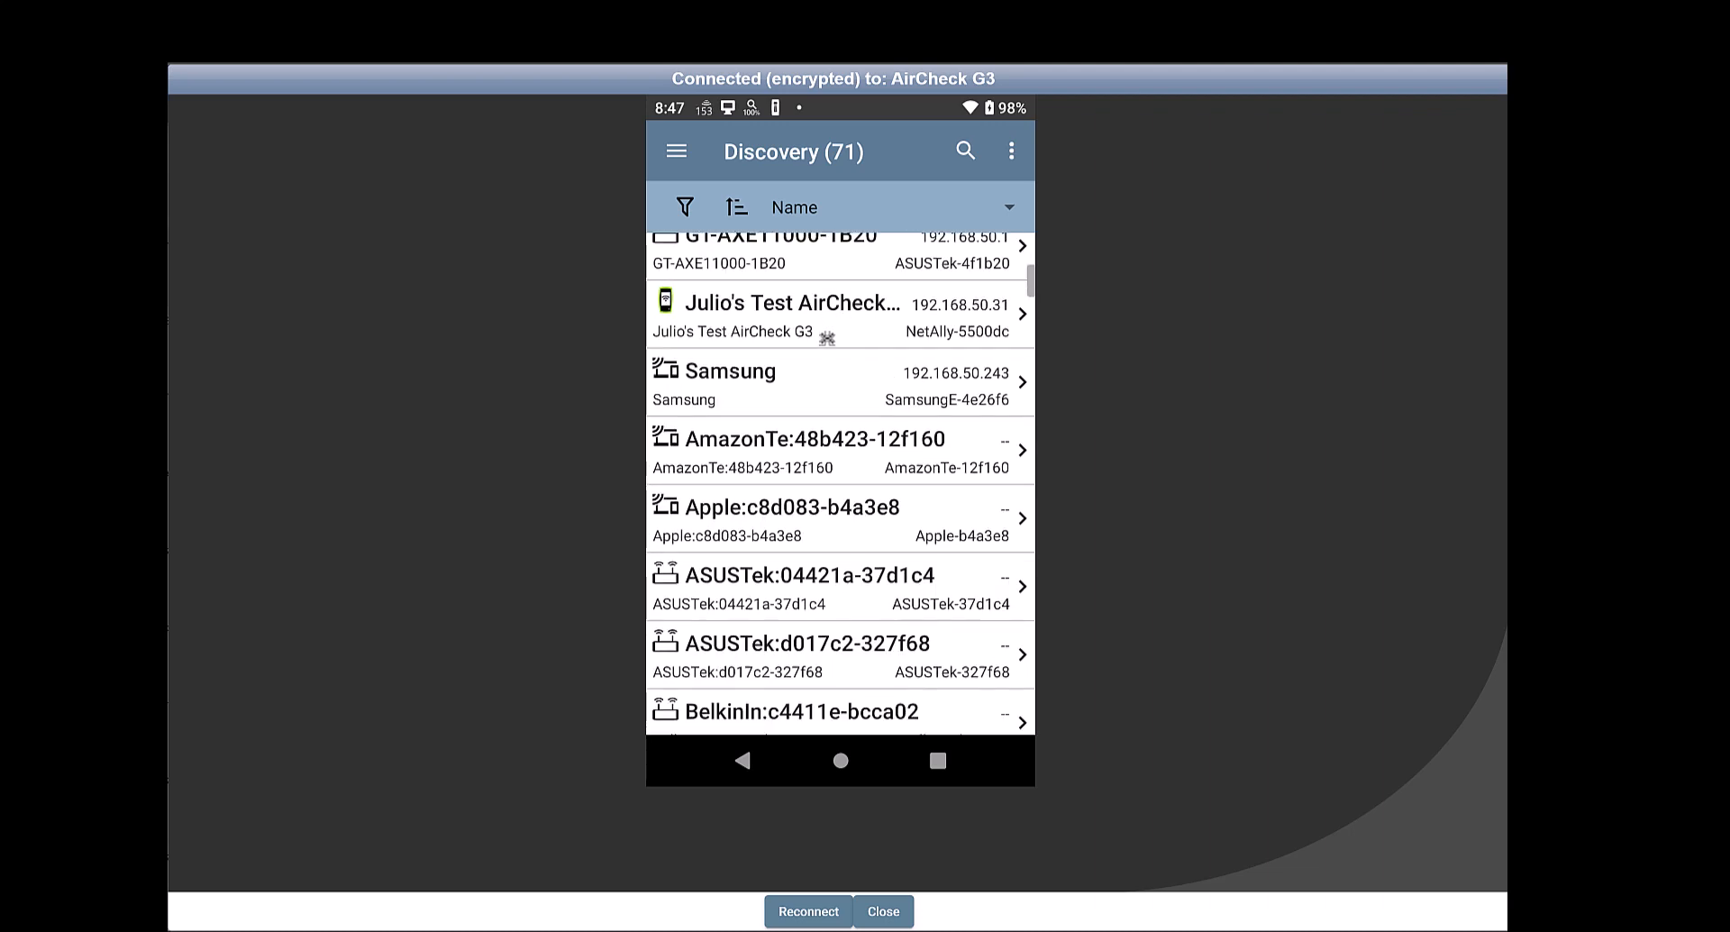
left_click_drag(823, 393, 815, 666)
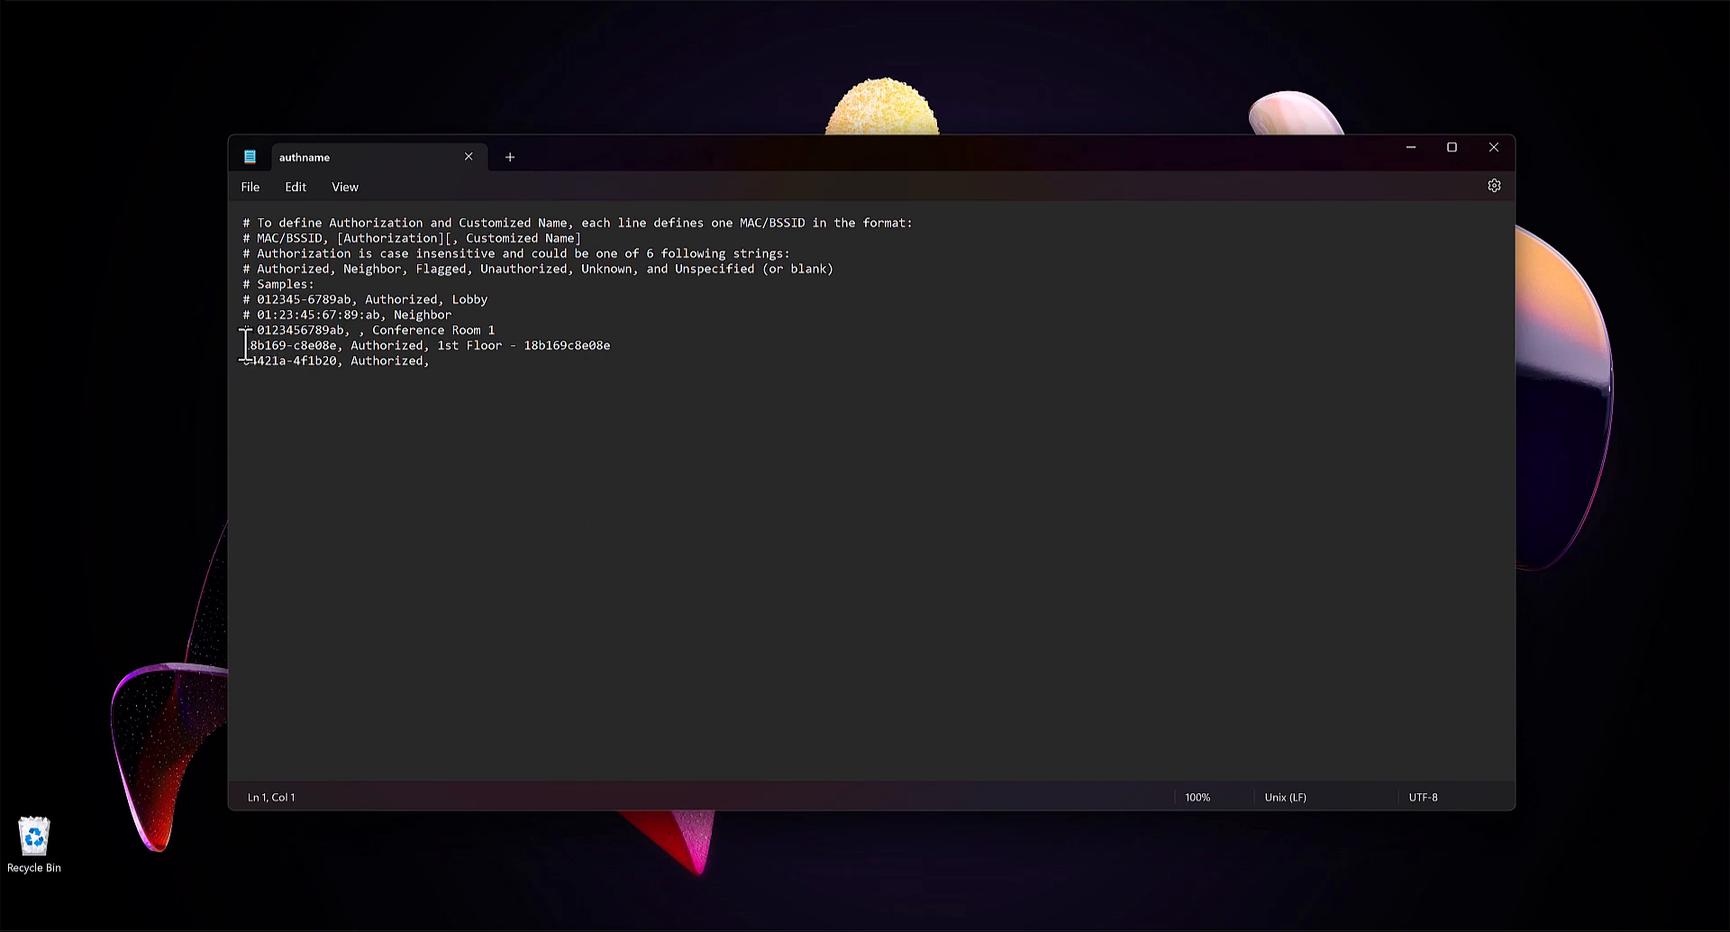
- Examine the MAC address, authorization and custom name fields of the 18b169-c8e08e entry in the authname file
left_click_drag(244, 346, 335, 346)
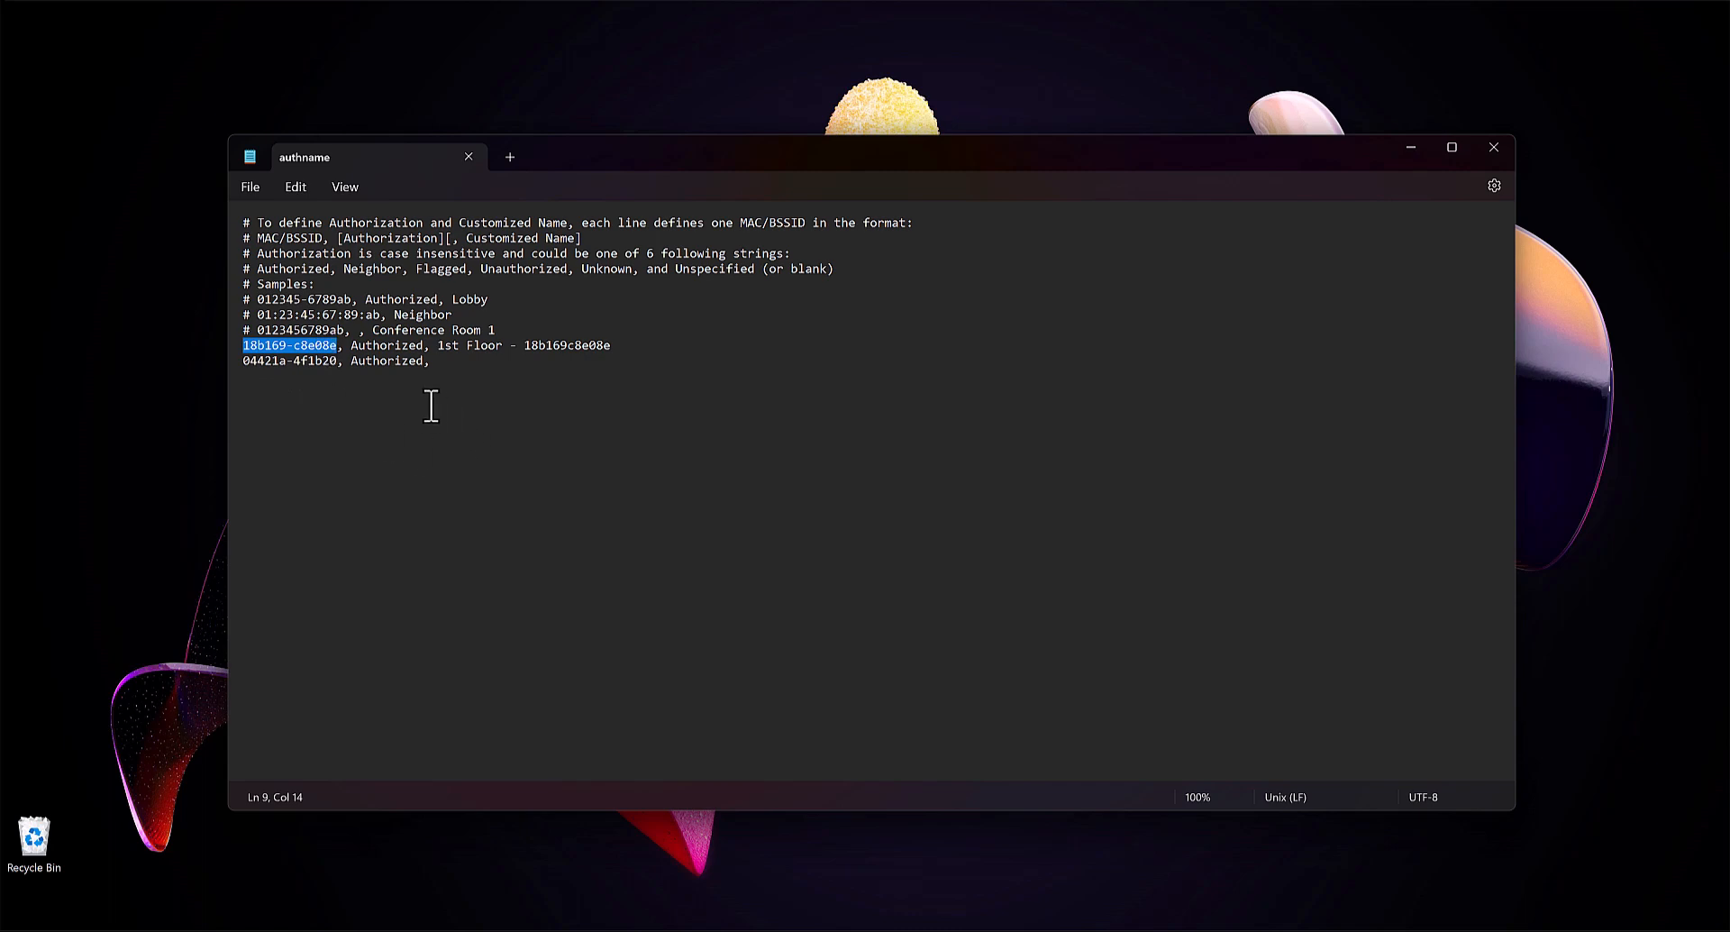
left_click(343, 346)
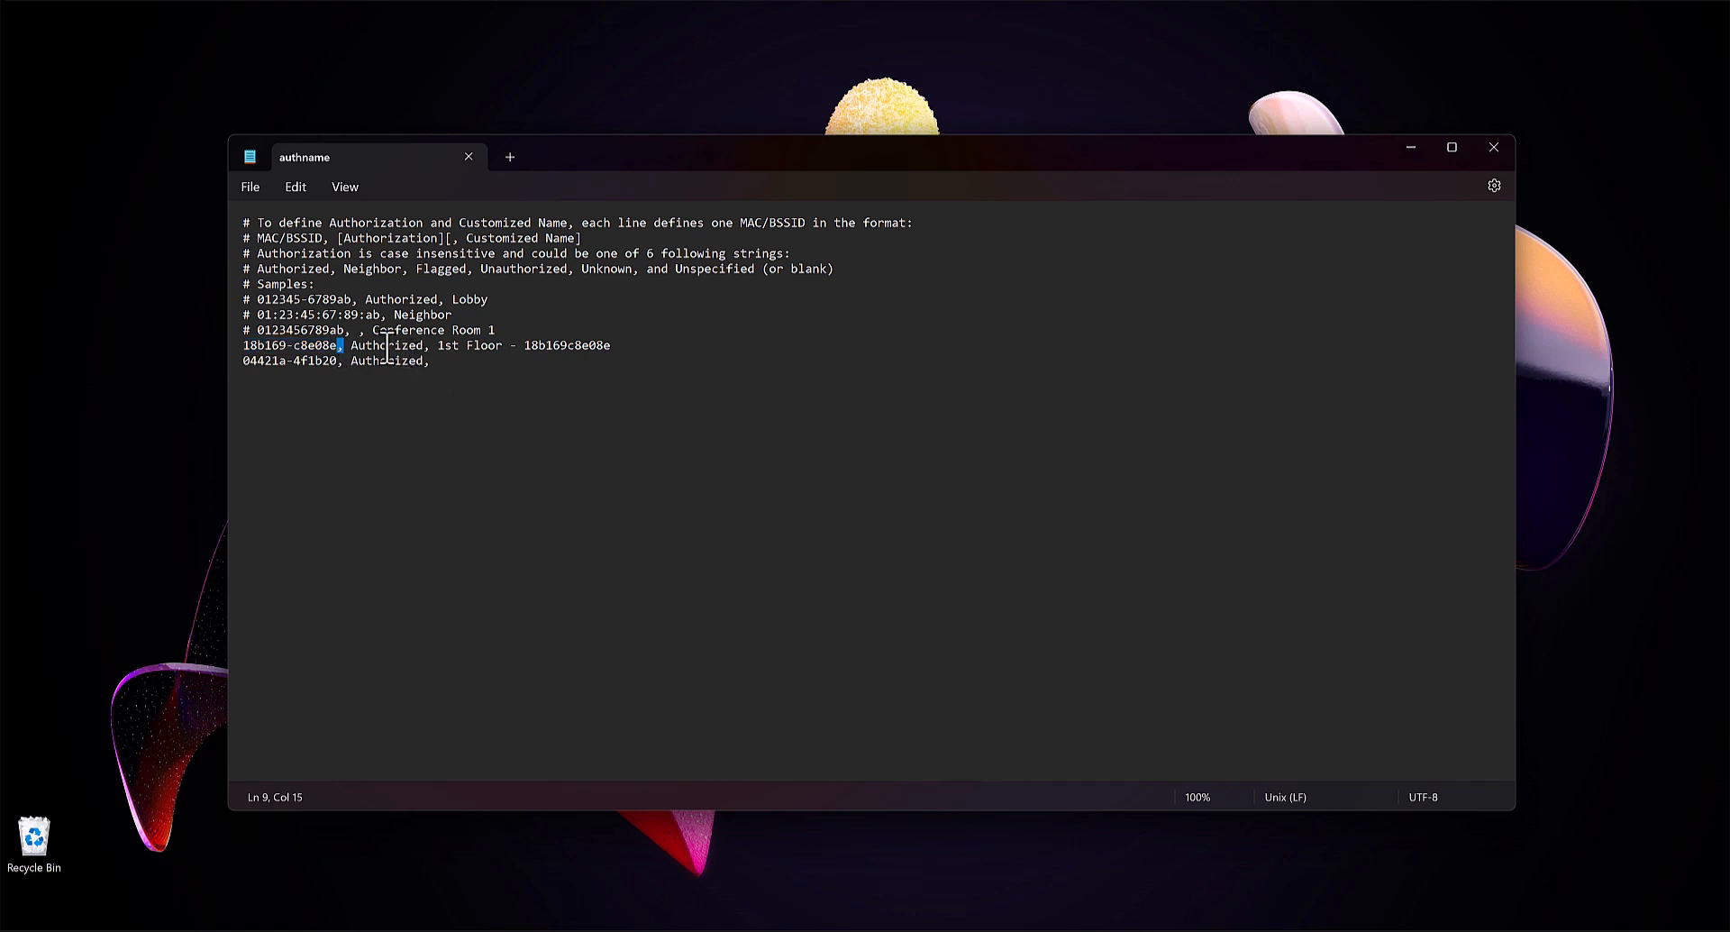
left_click_drag(350, 346, 423, 351)
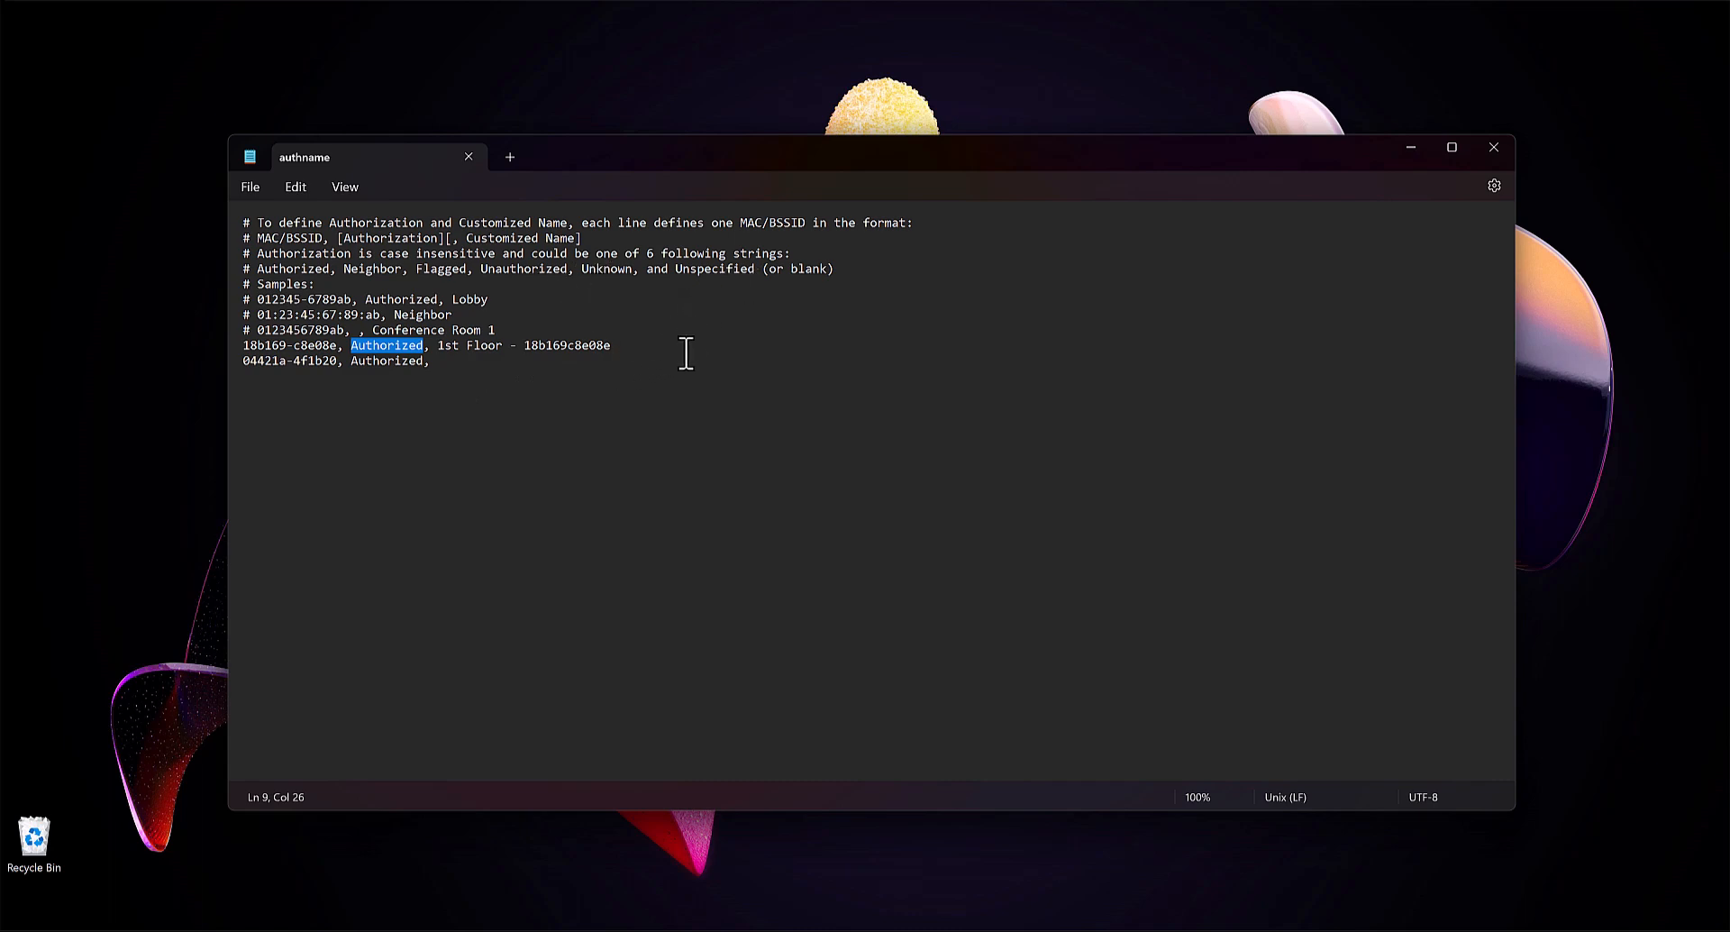
left_click(439, 346)
left_click_drag(440, 351, 610, 346)
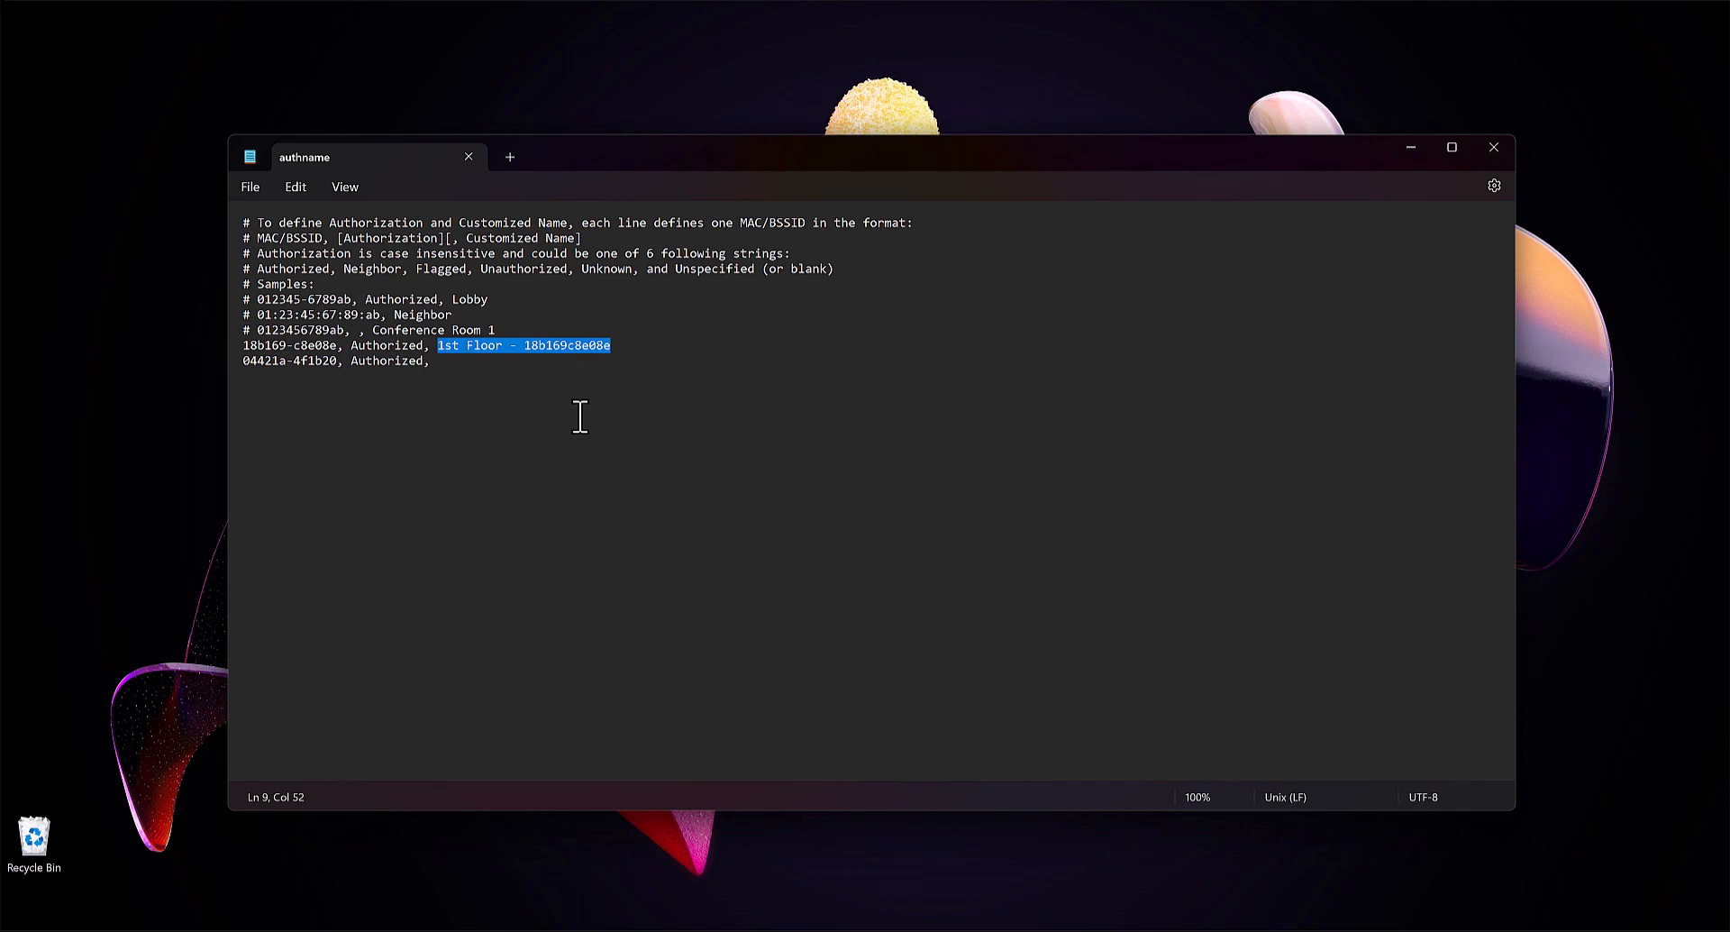
- Add the custom name Demo AP to the 04421a-4f1b20 authorized entry and save the authname file
left_click_drag(244, 362, 418, 363)
left_click(449, 367)
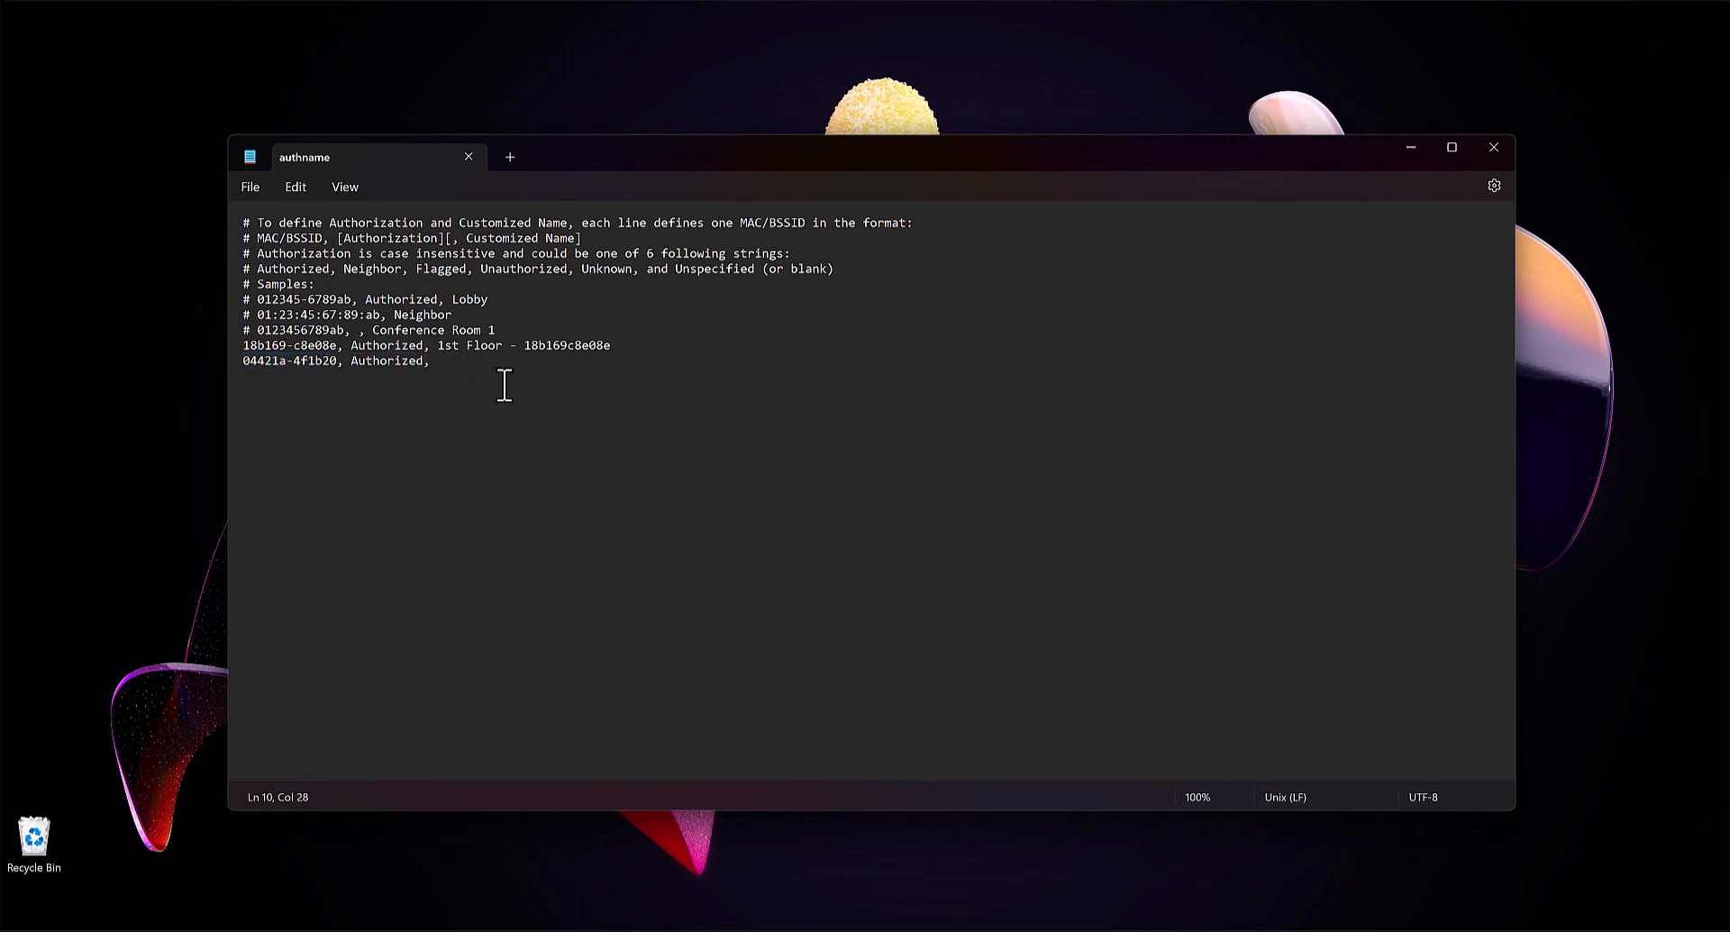
type("Demo AP")
left_click_drag(502, 330, 258, 227)
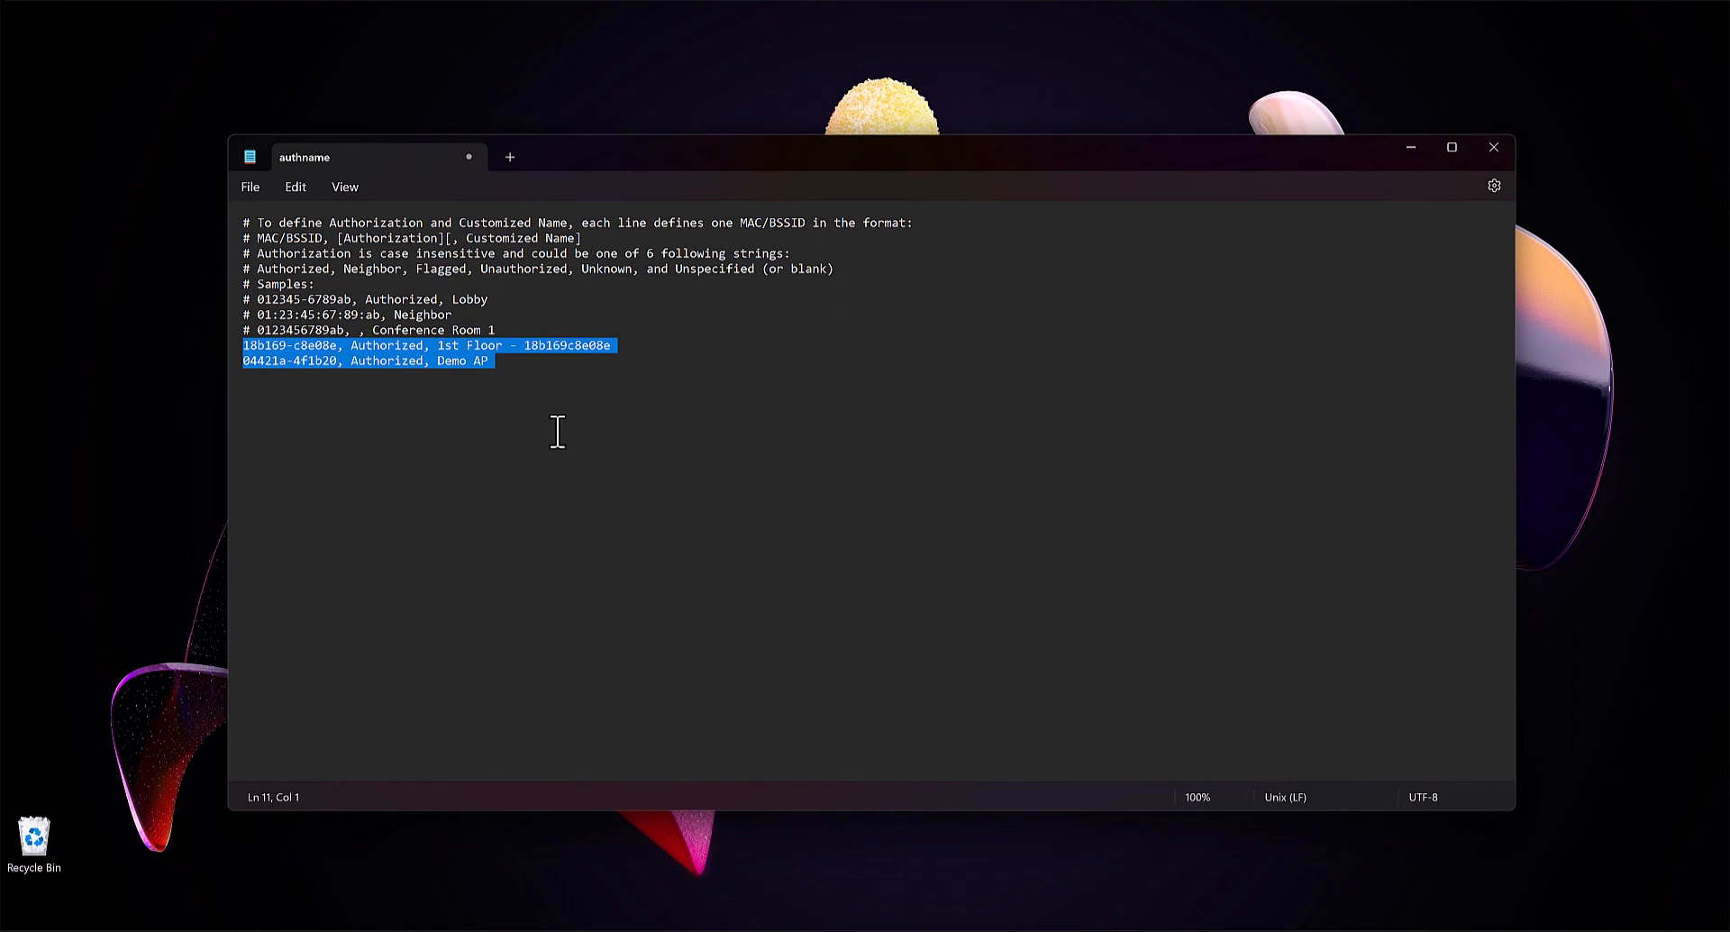
left_click(537, 383)
left_click(249, 187)
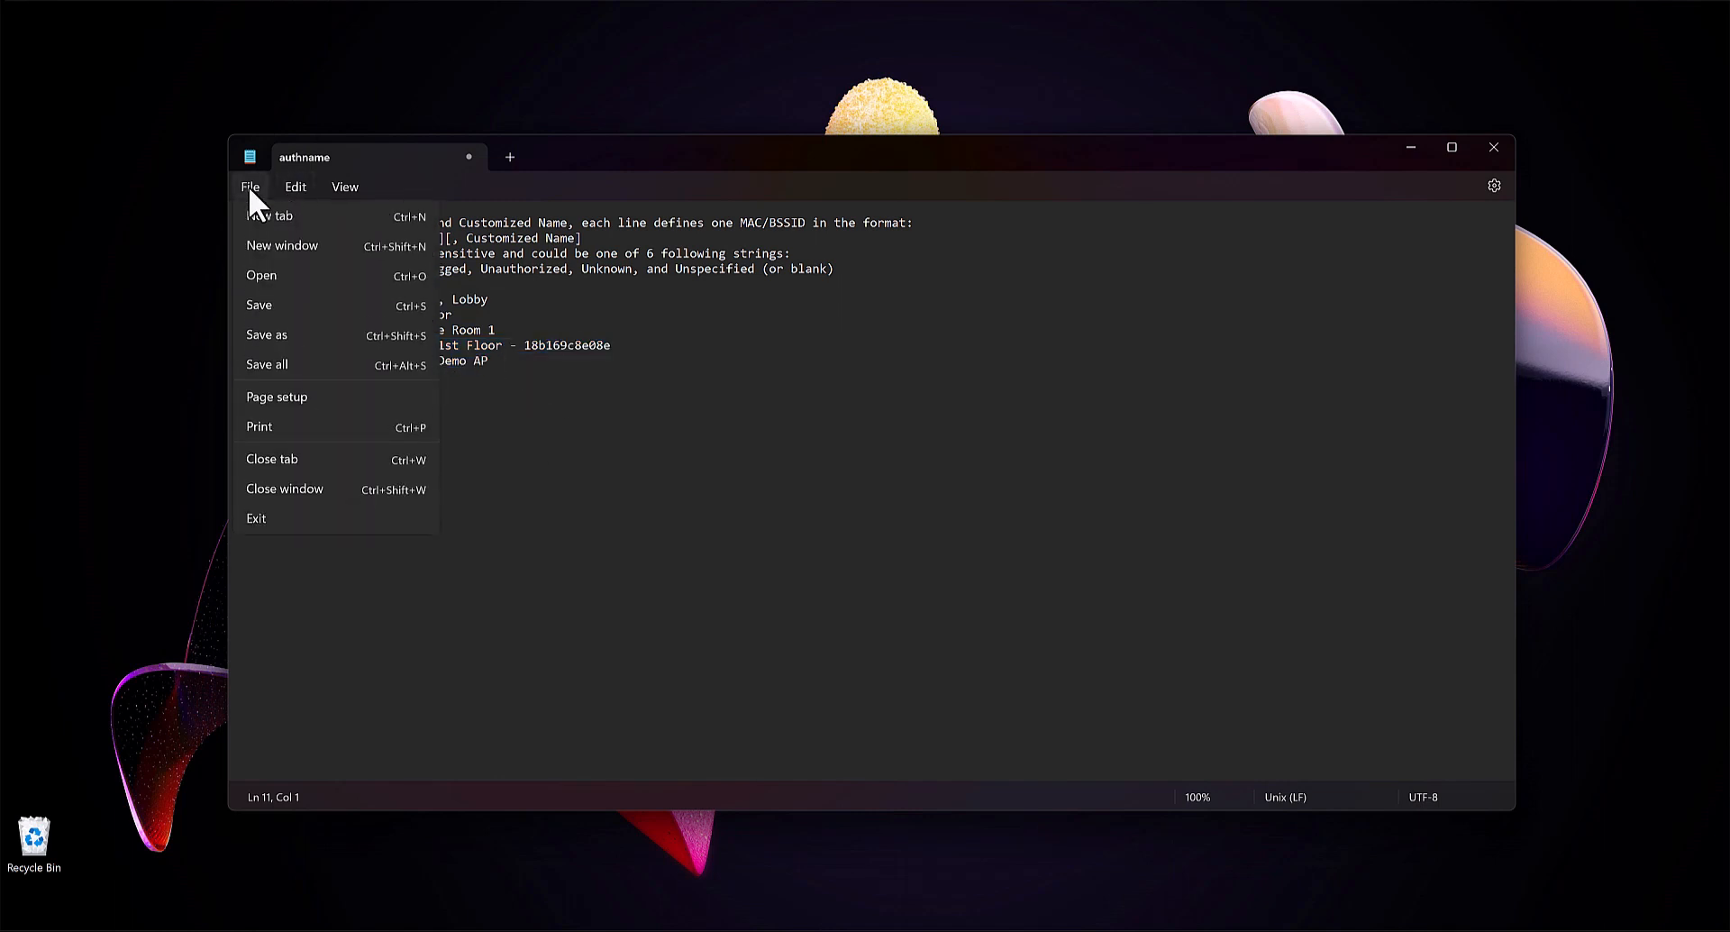
left_click(263, 305)
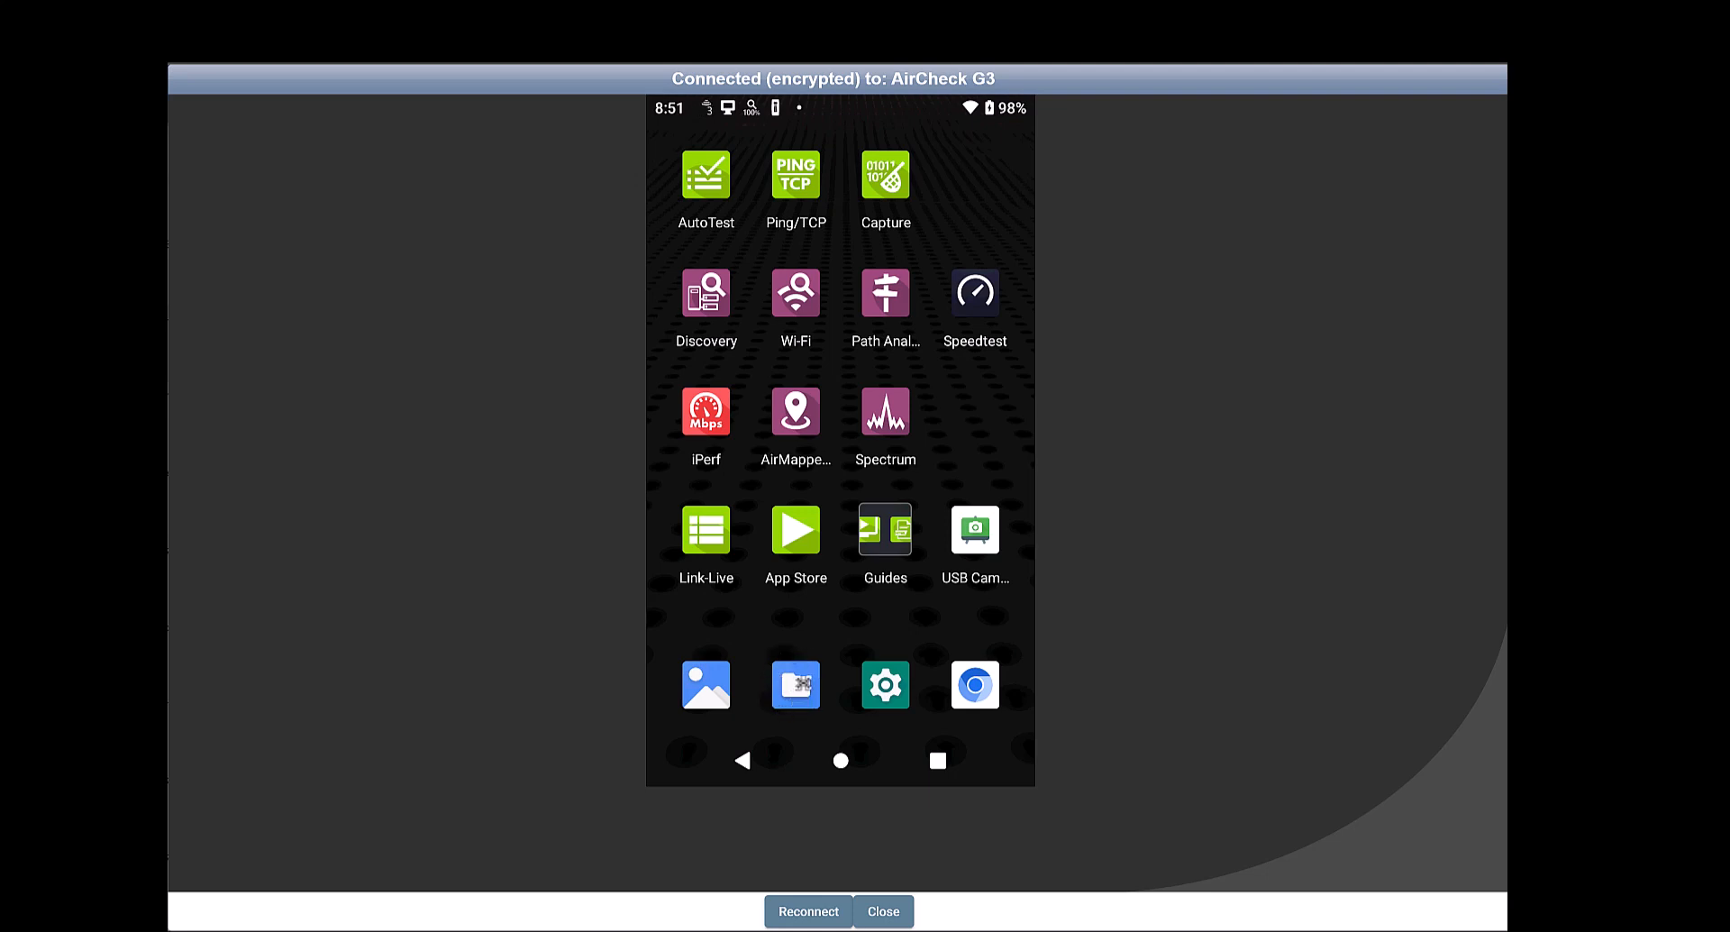
- On the AirCheck G3, open the file manager with hidden files shown and open the .settings folder
left_click(805, 683)
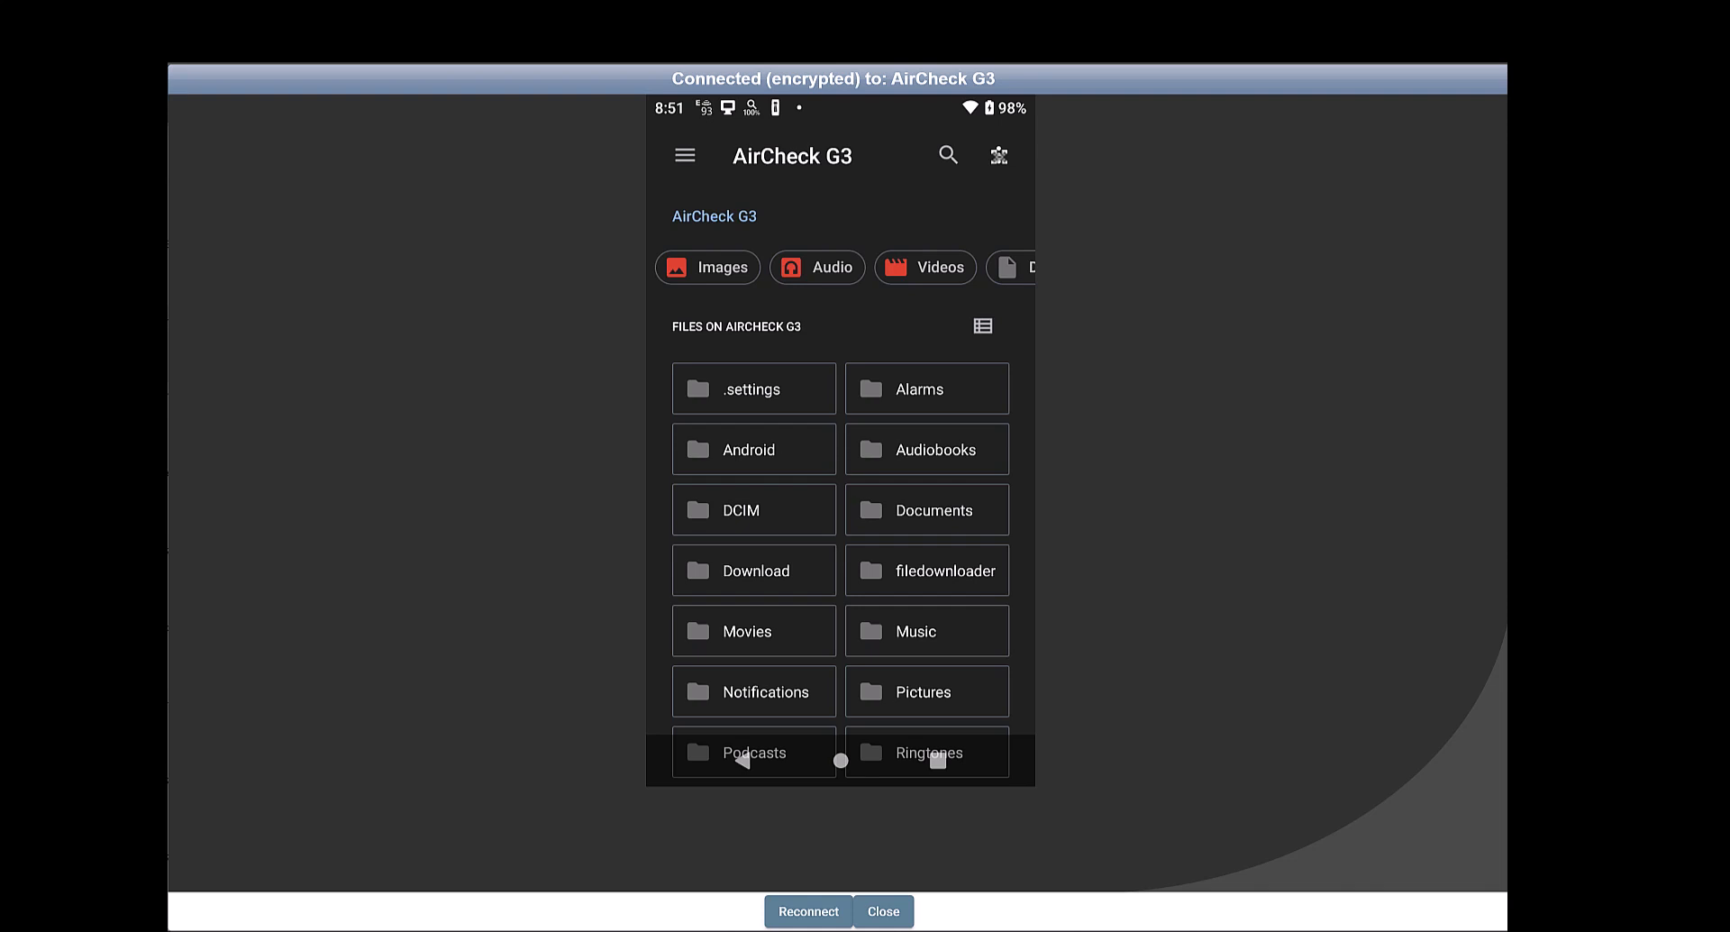
left_click(999, 155)
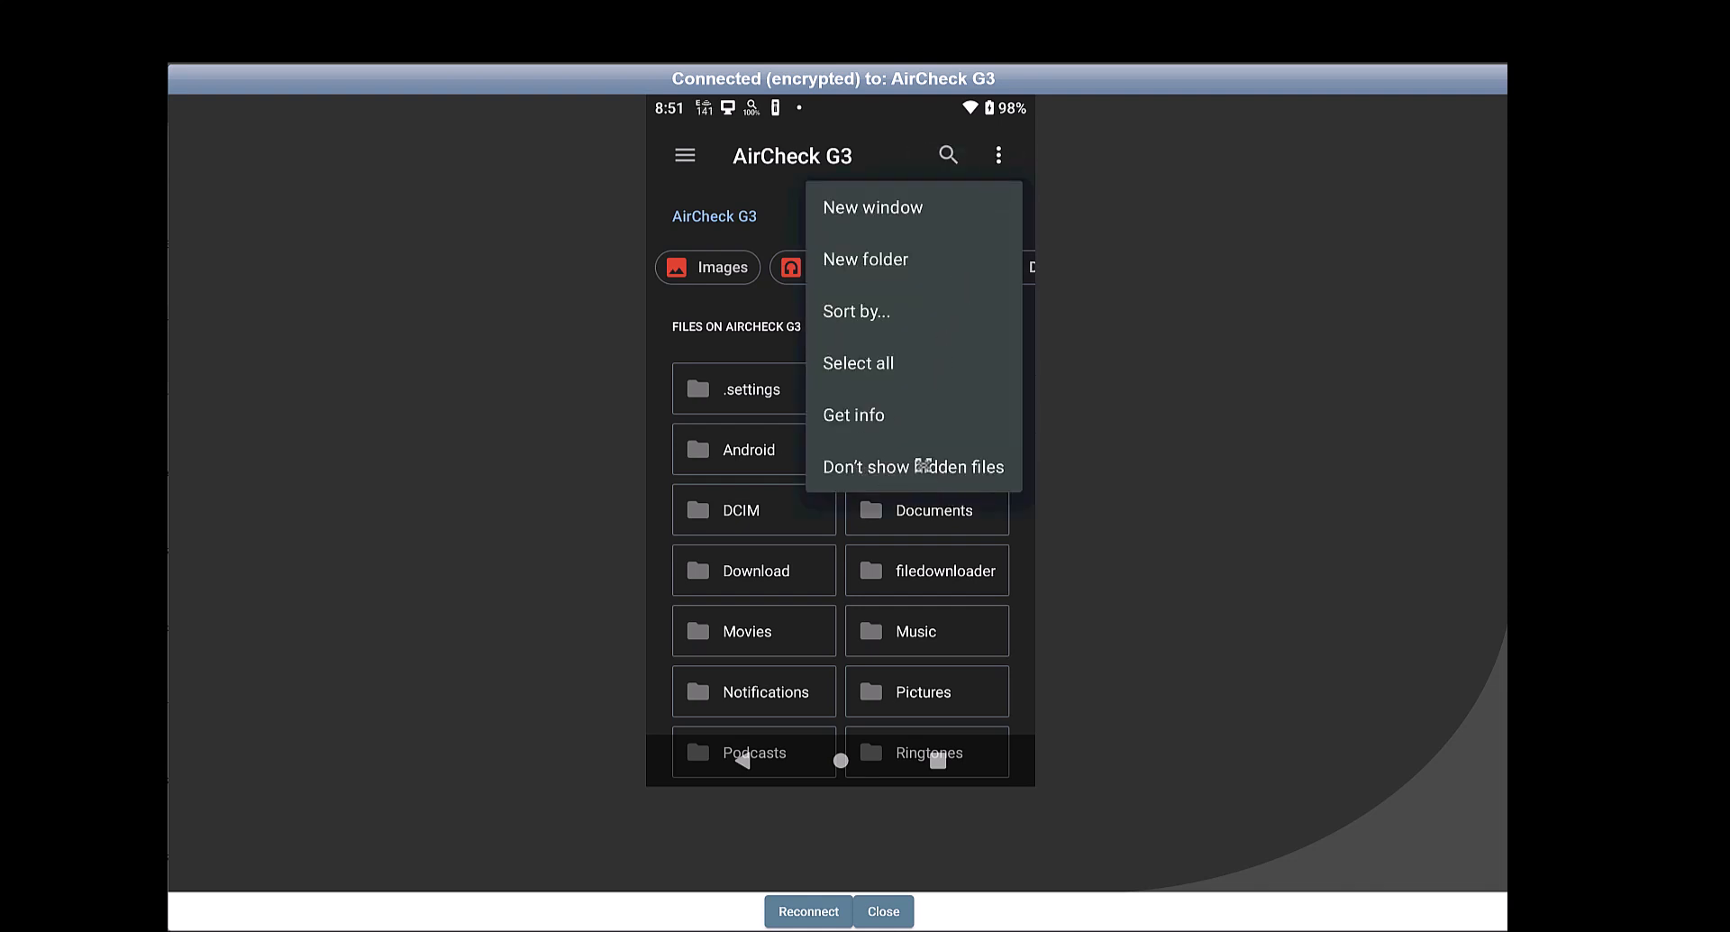
left_click(996, 446)
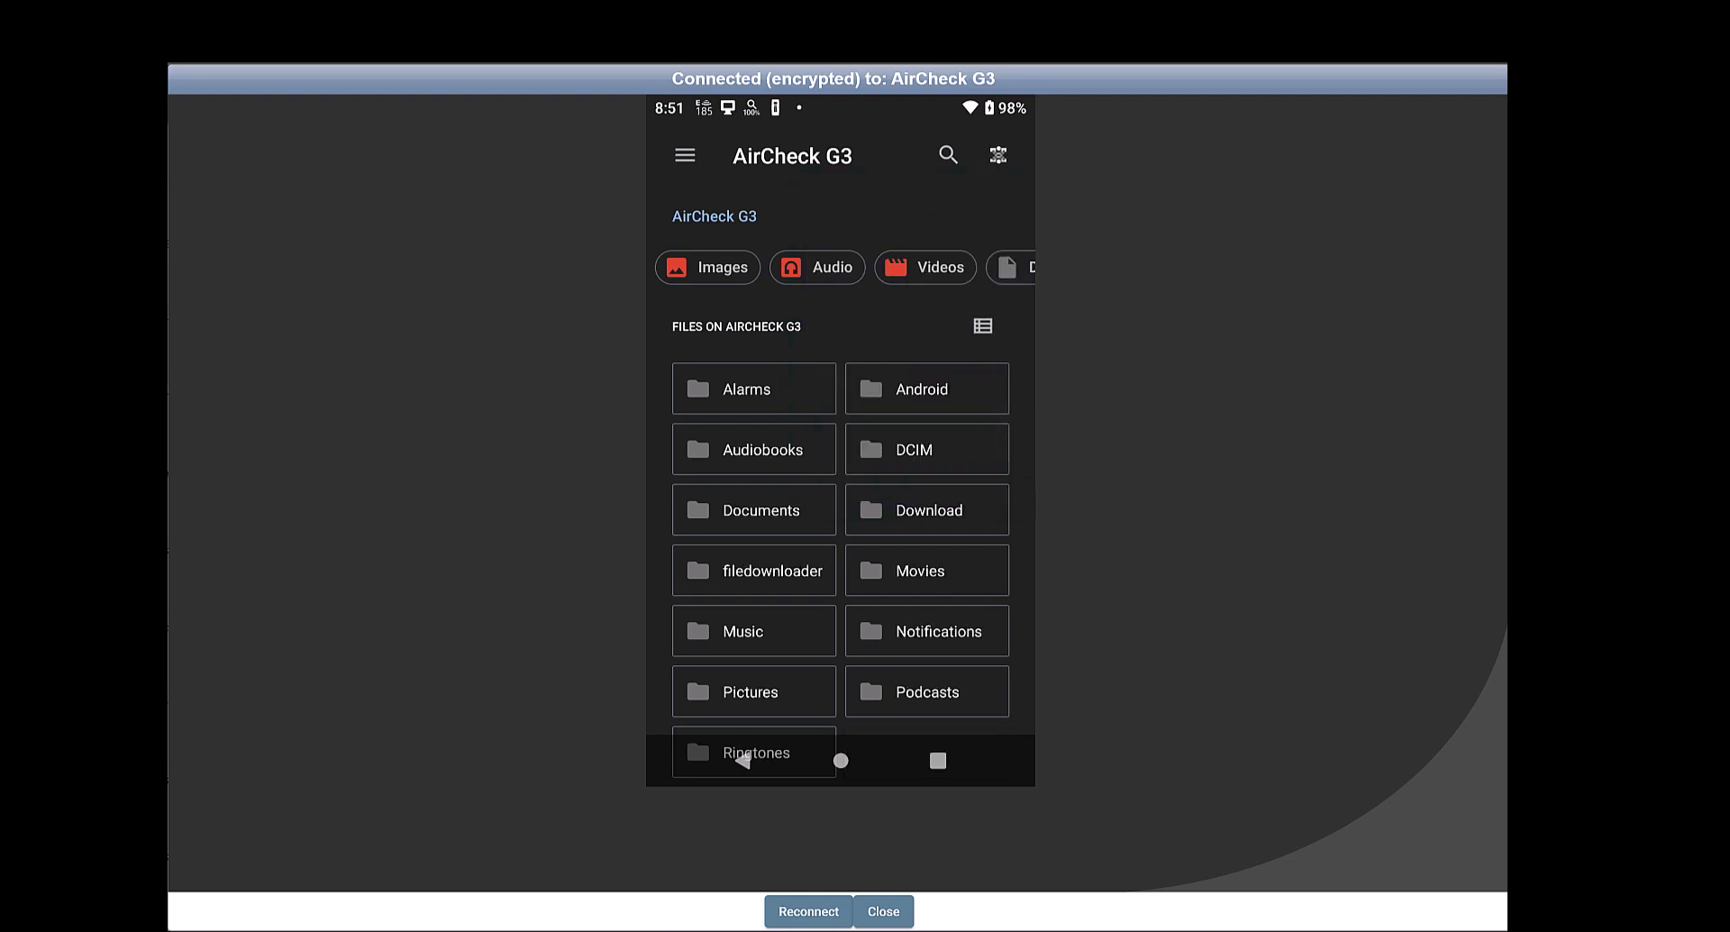
left_click(997, 155)
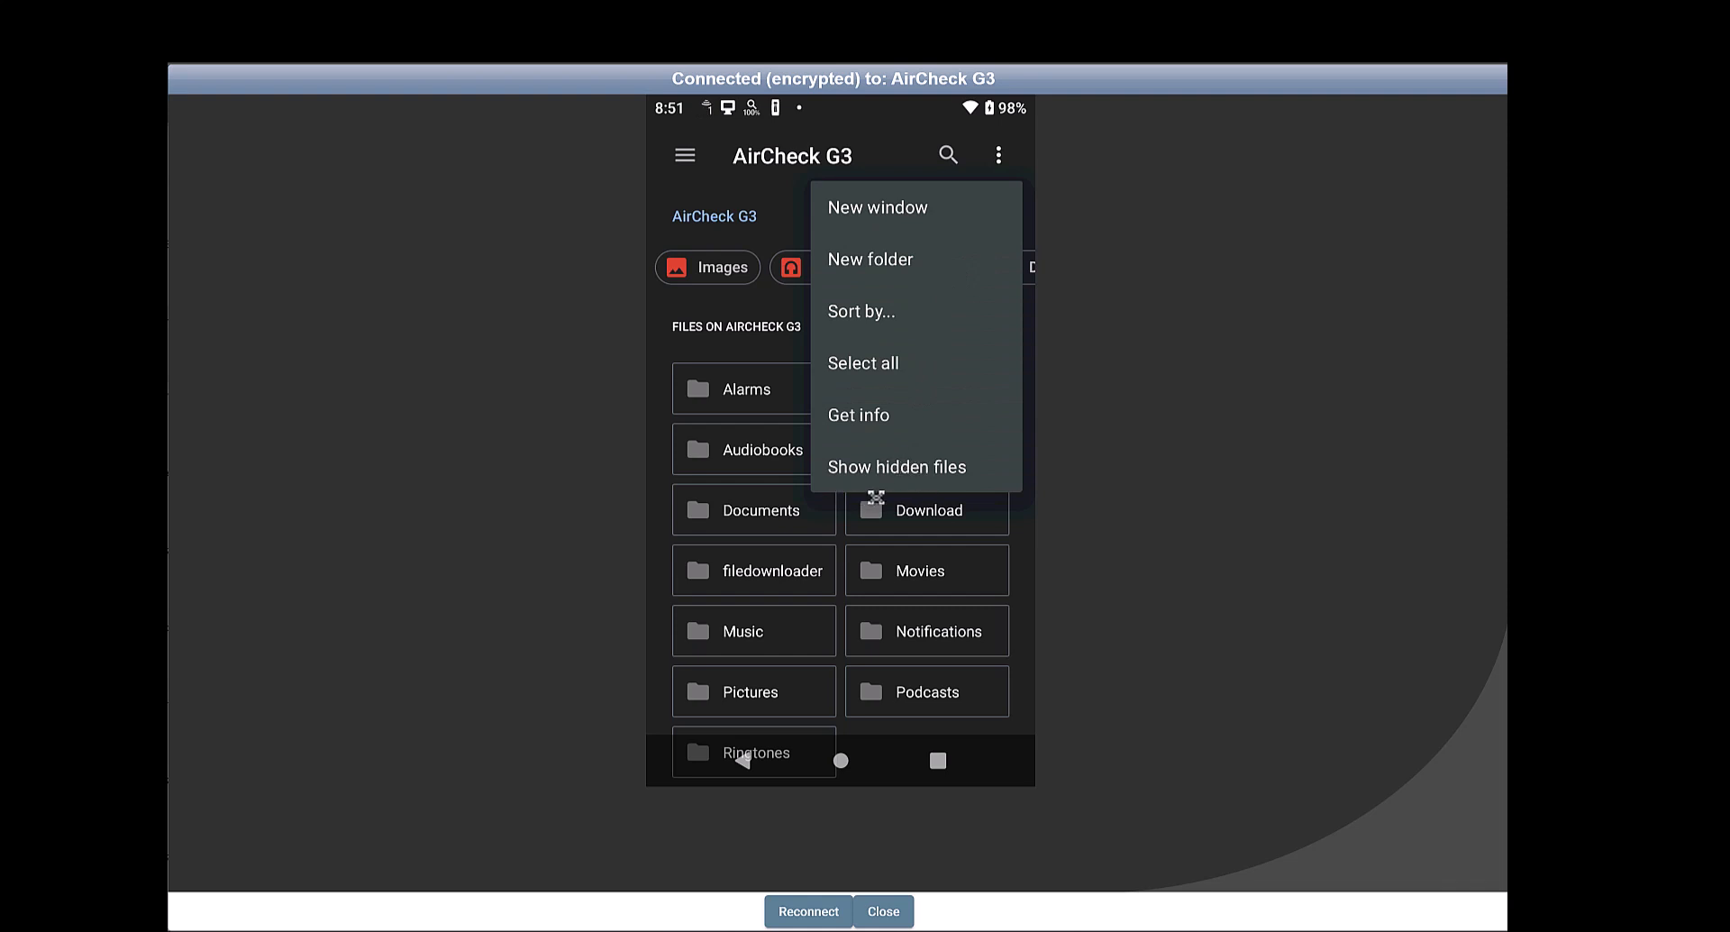
left_click(934, 487)
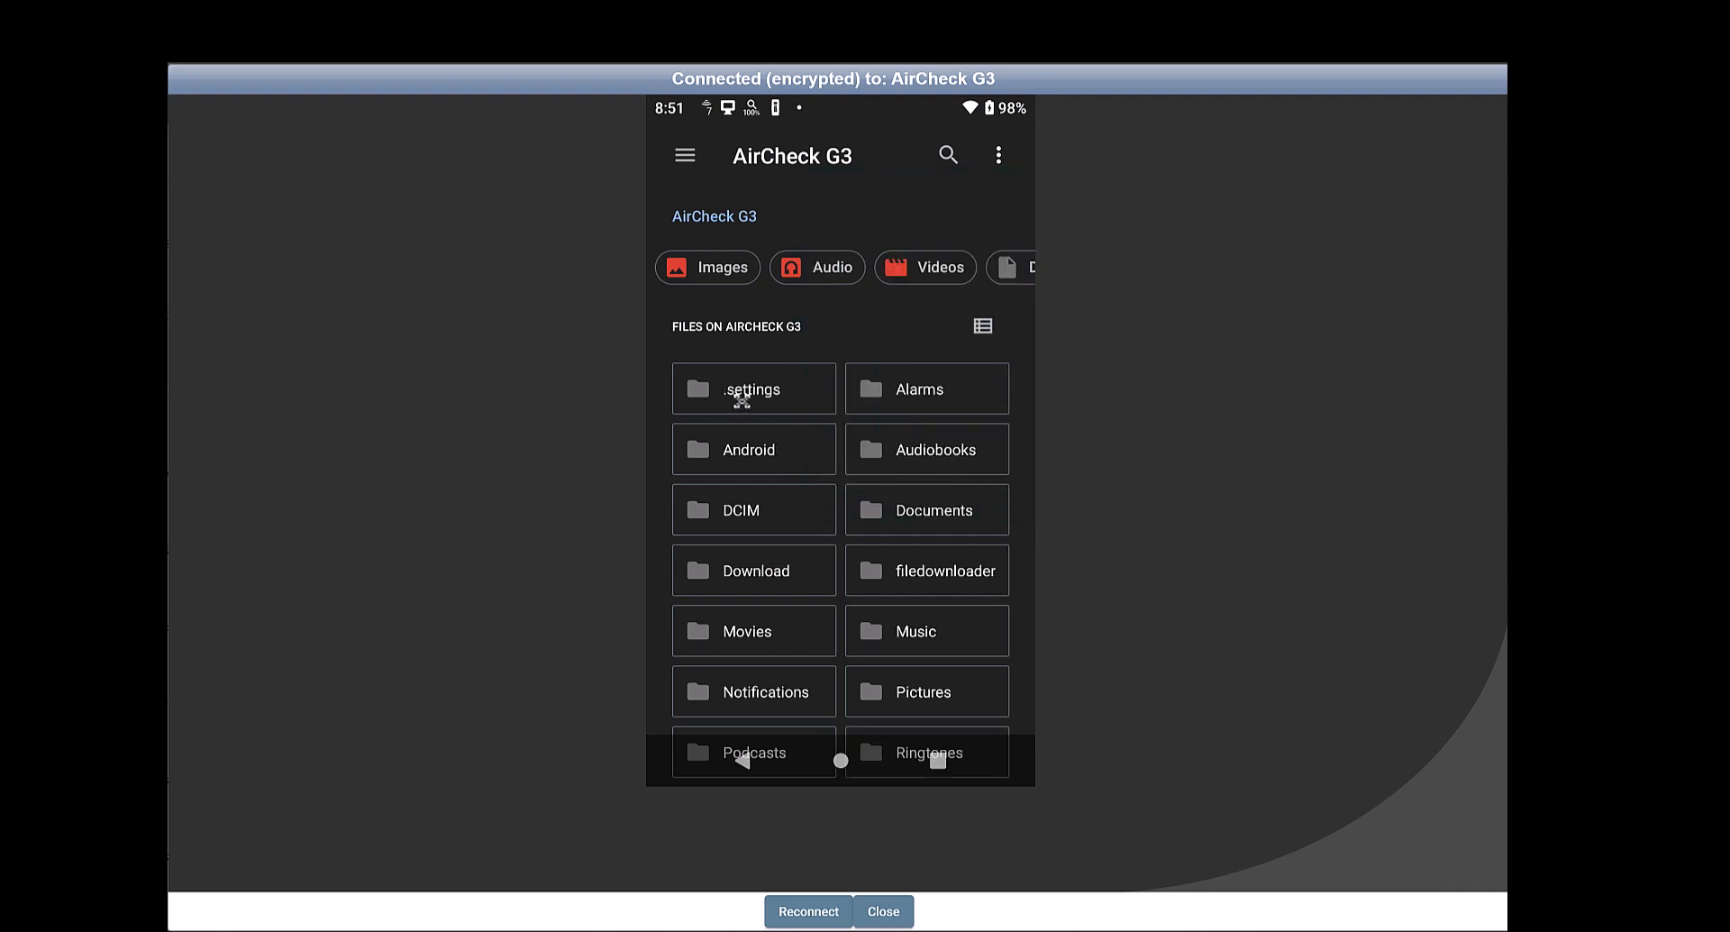
left_click(744, 393)
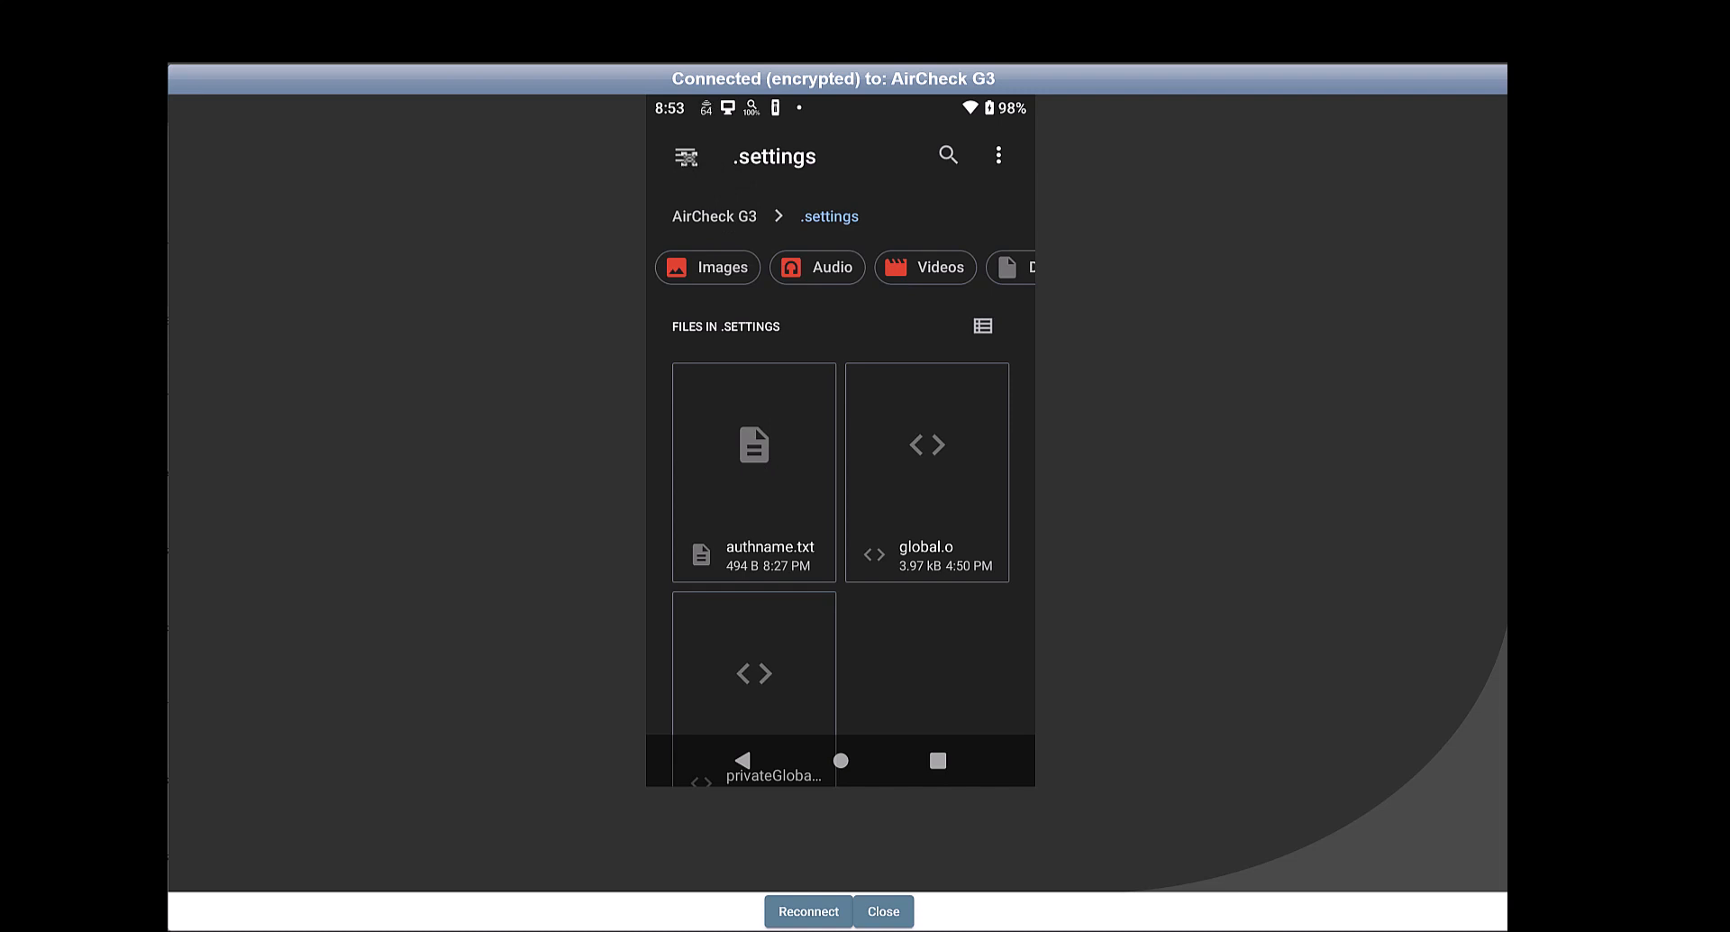
- Copy authname.txt from the ESD-USB drive into the AirCheck G3's .settings folder
left_click(687, 157)
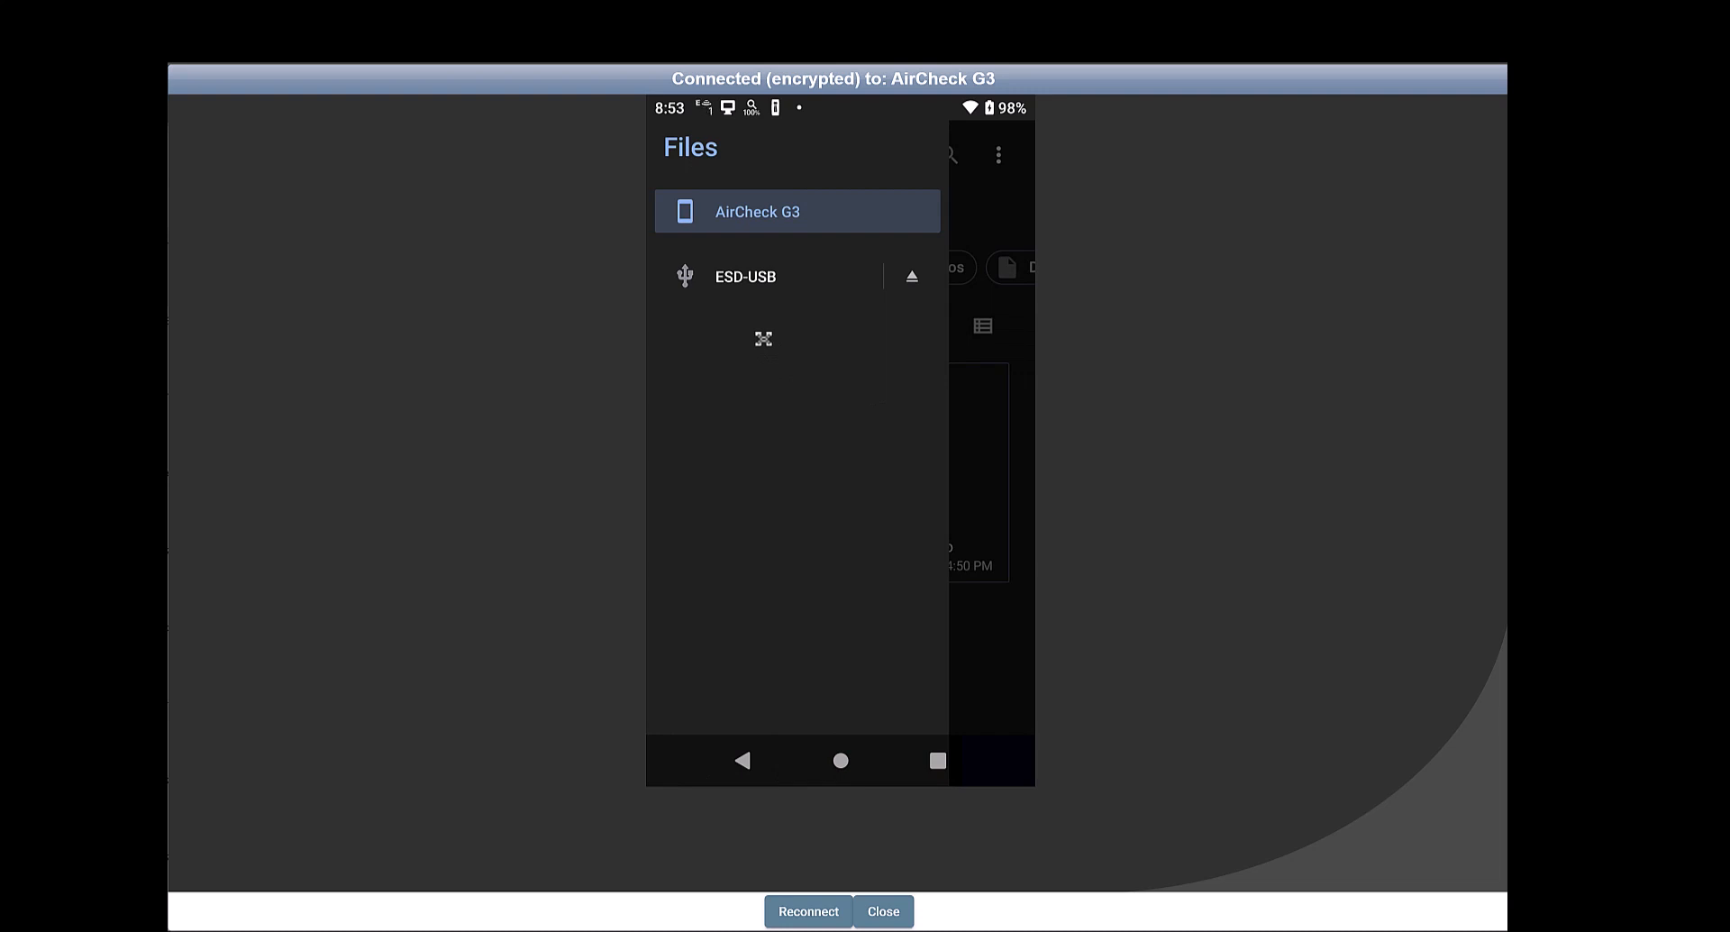
left_click(757, 278)
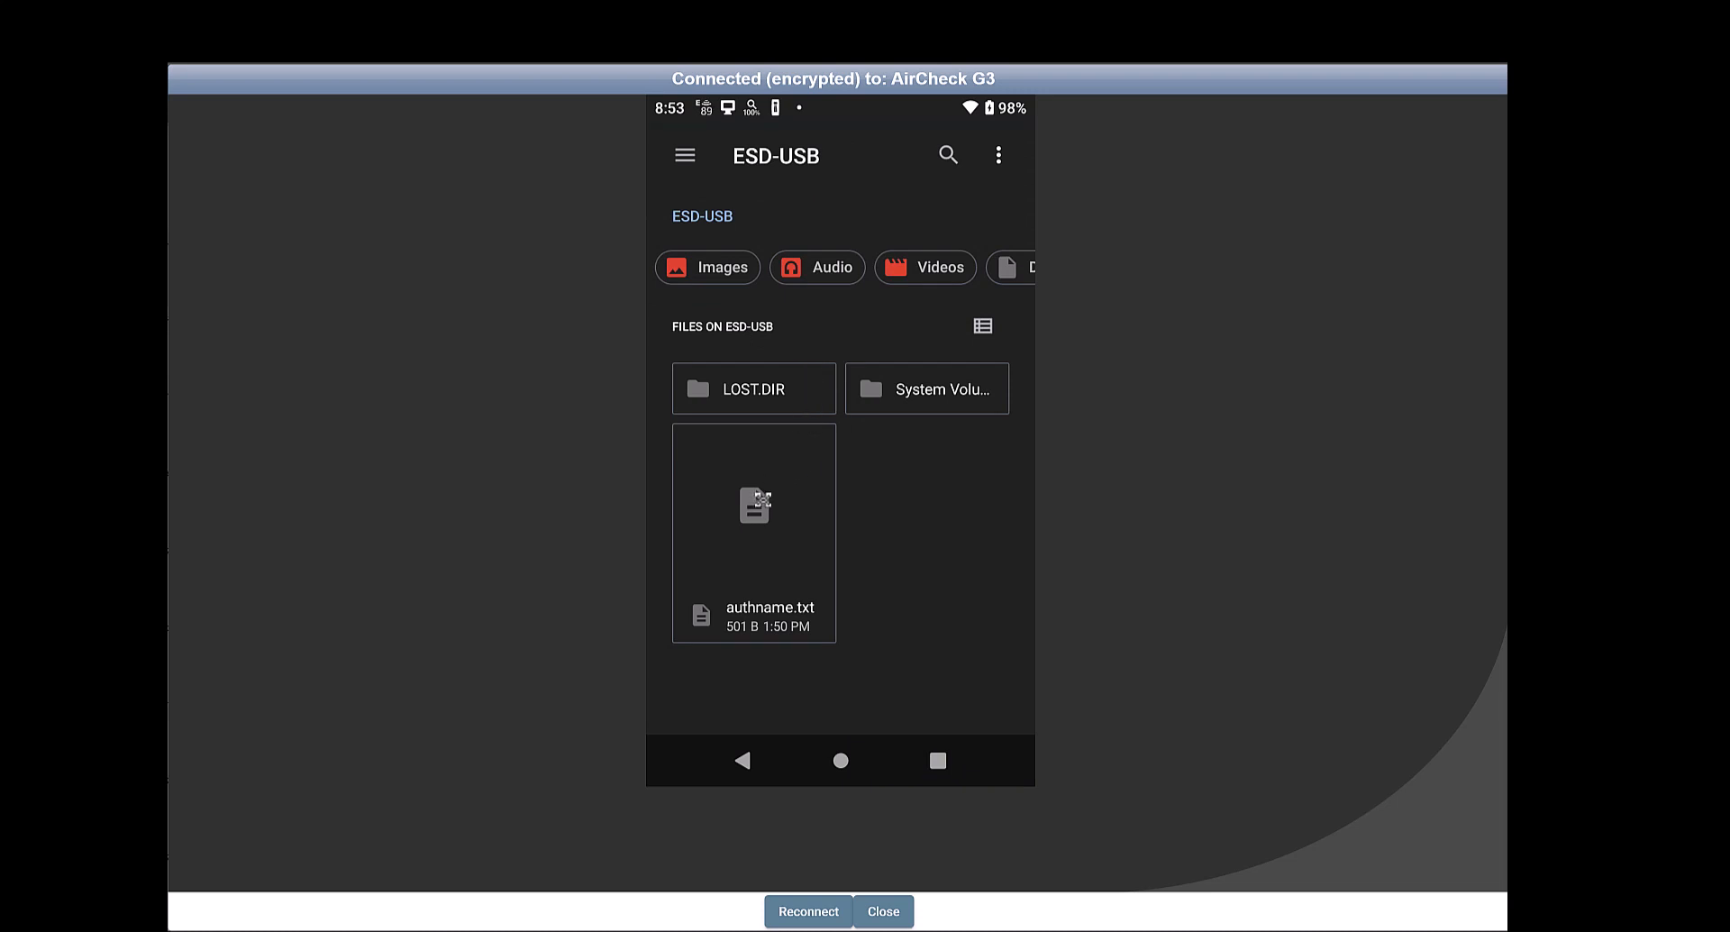
left_click(763, 499)
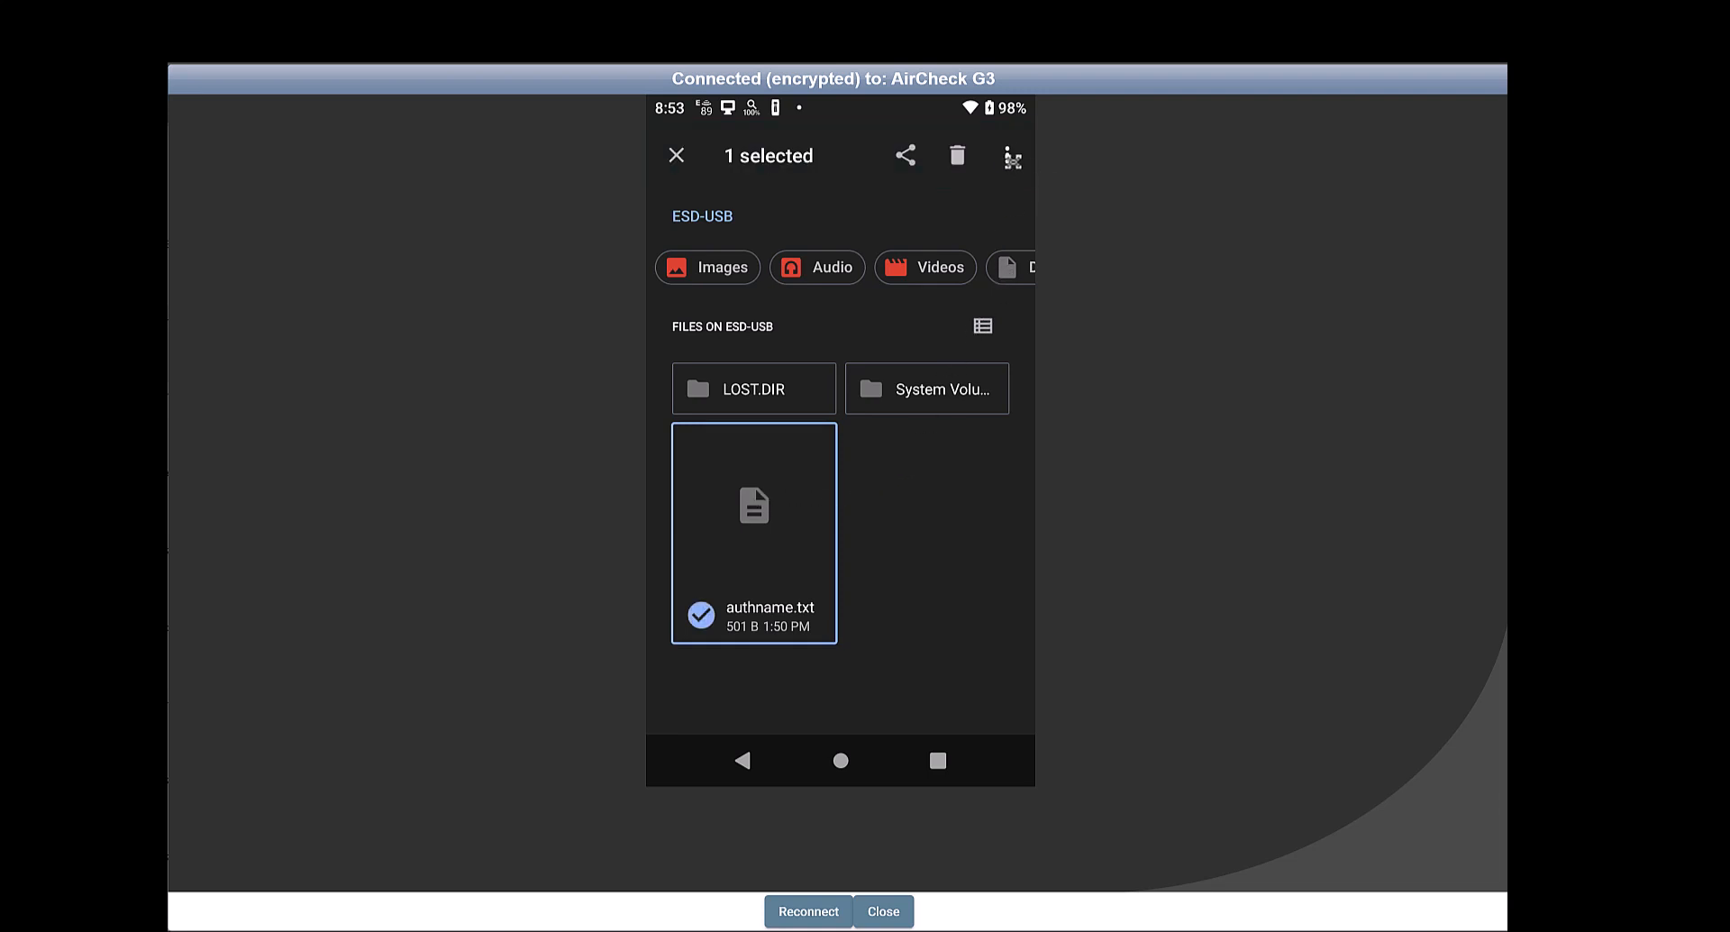
left_click(1010, 156)
left_click(1010, 156)
left_click(1010, 156)
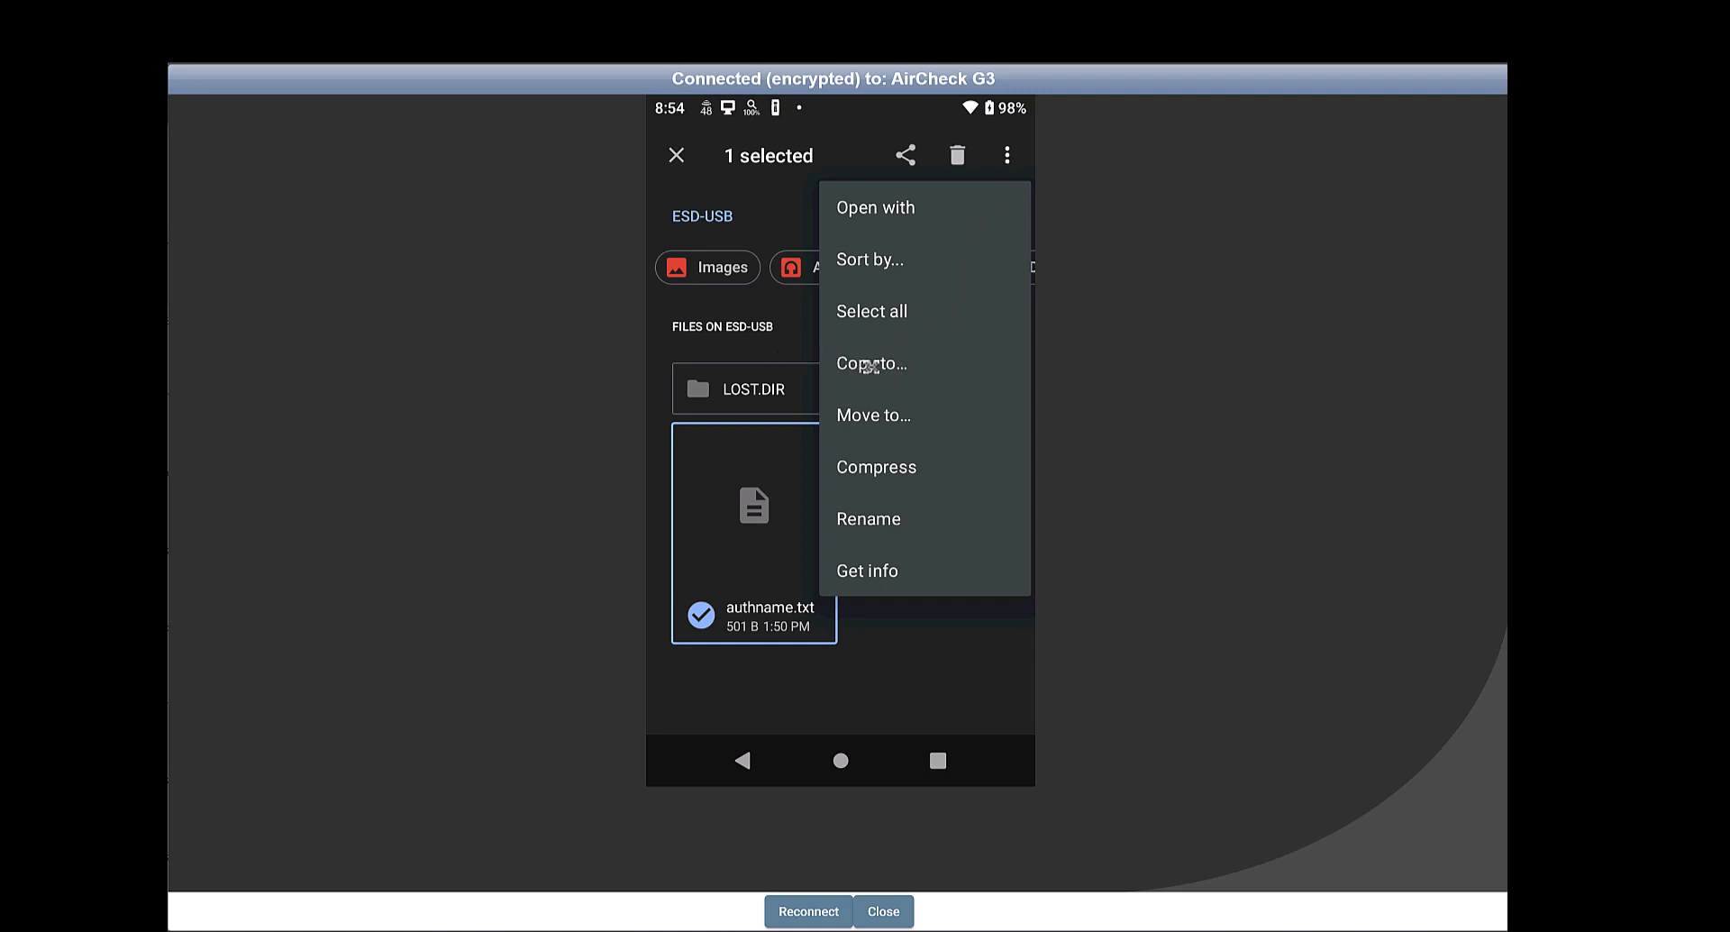
left_click(871, 364)
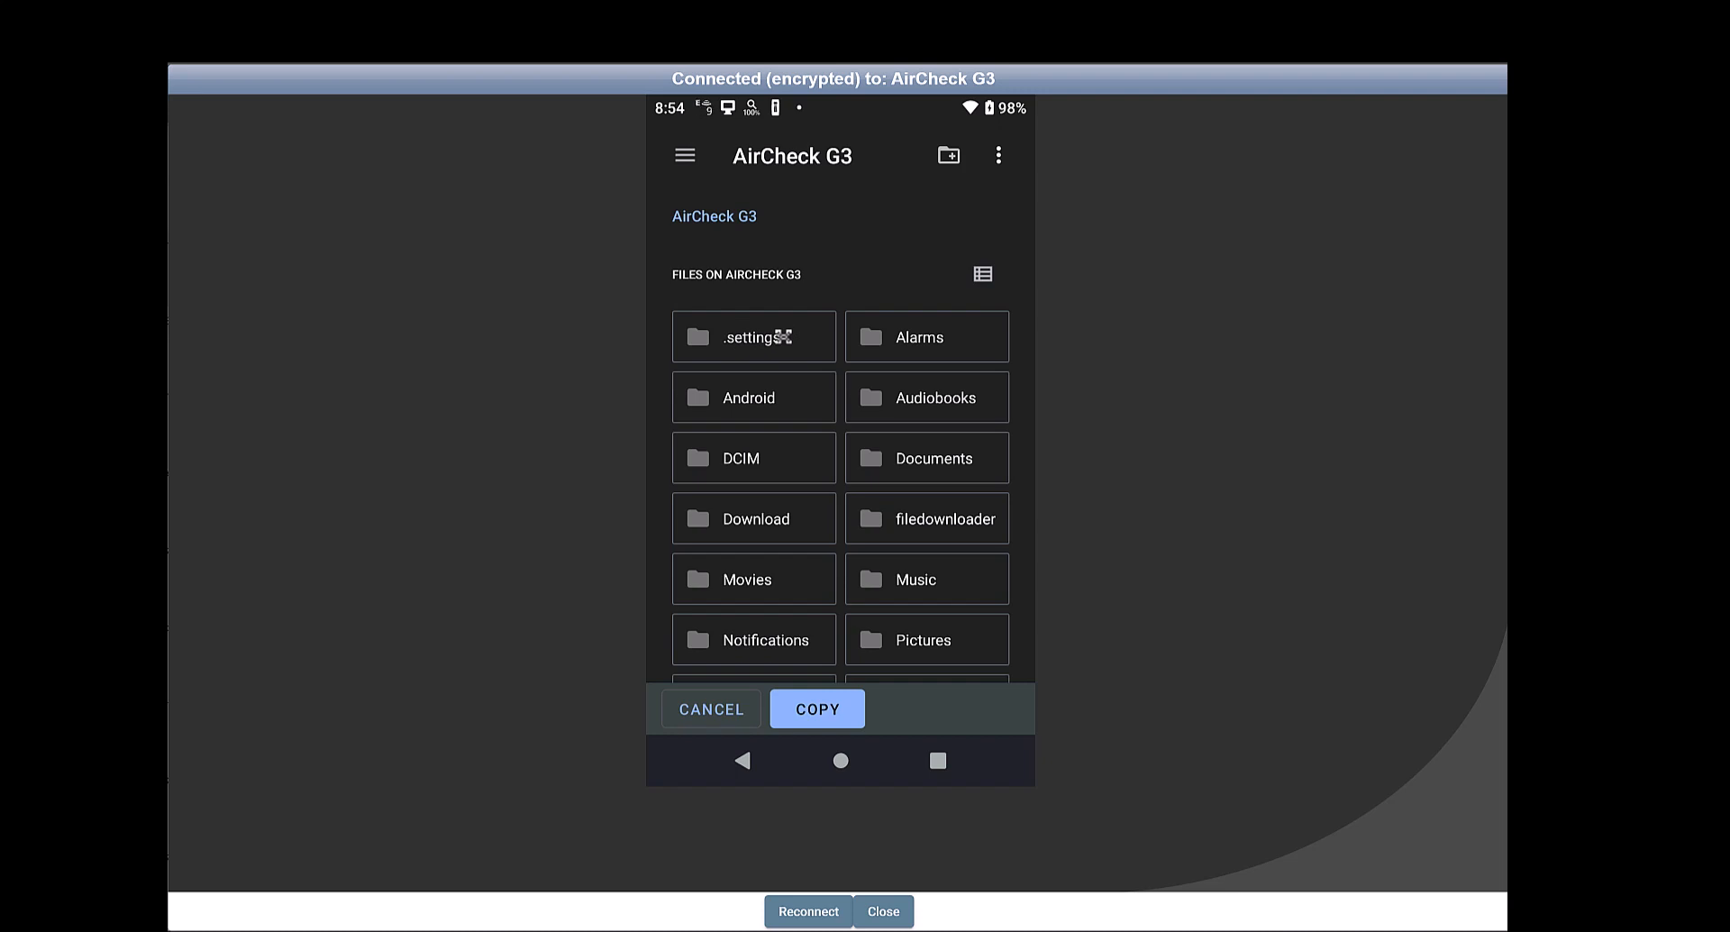
left_click(783, 336)
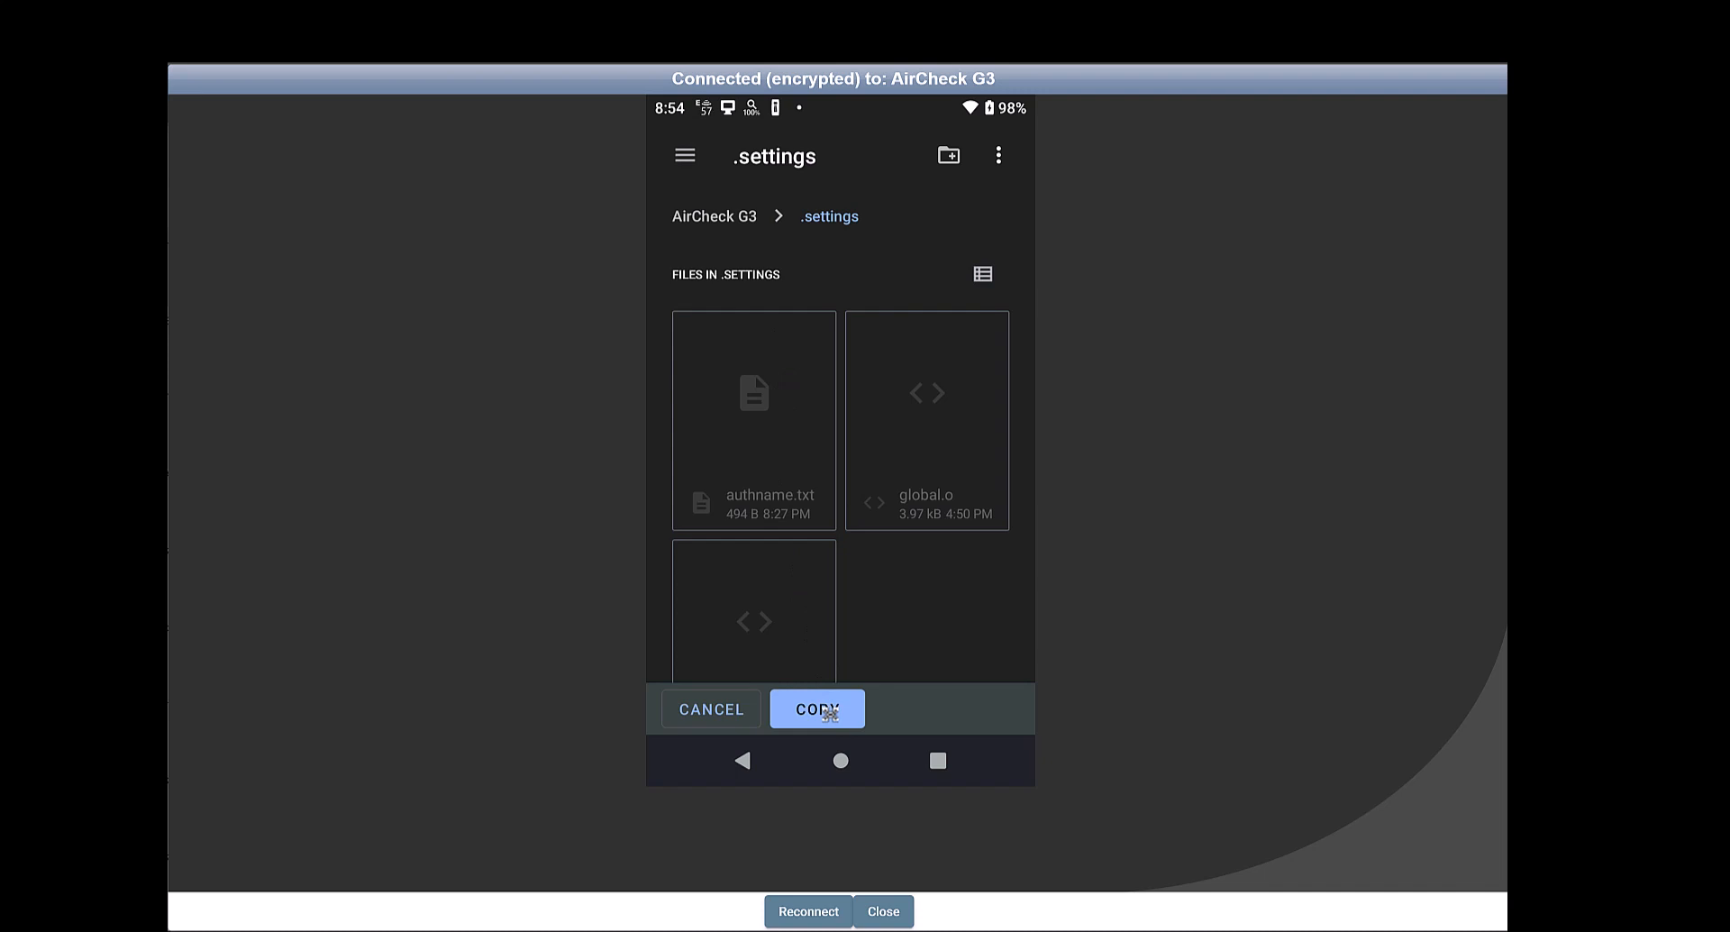
left_click(830, 709)
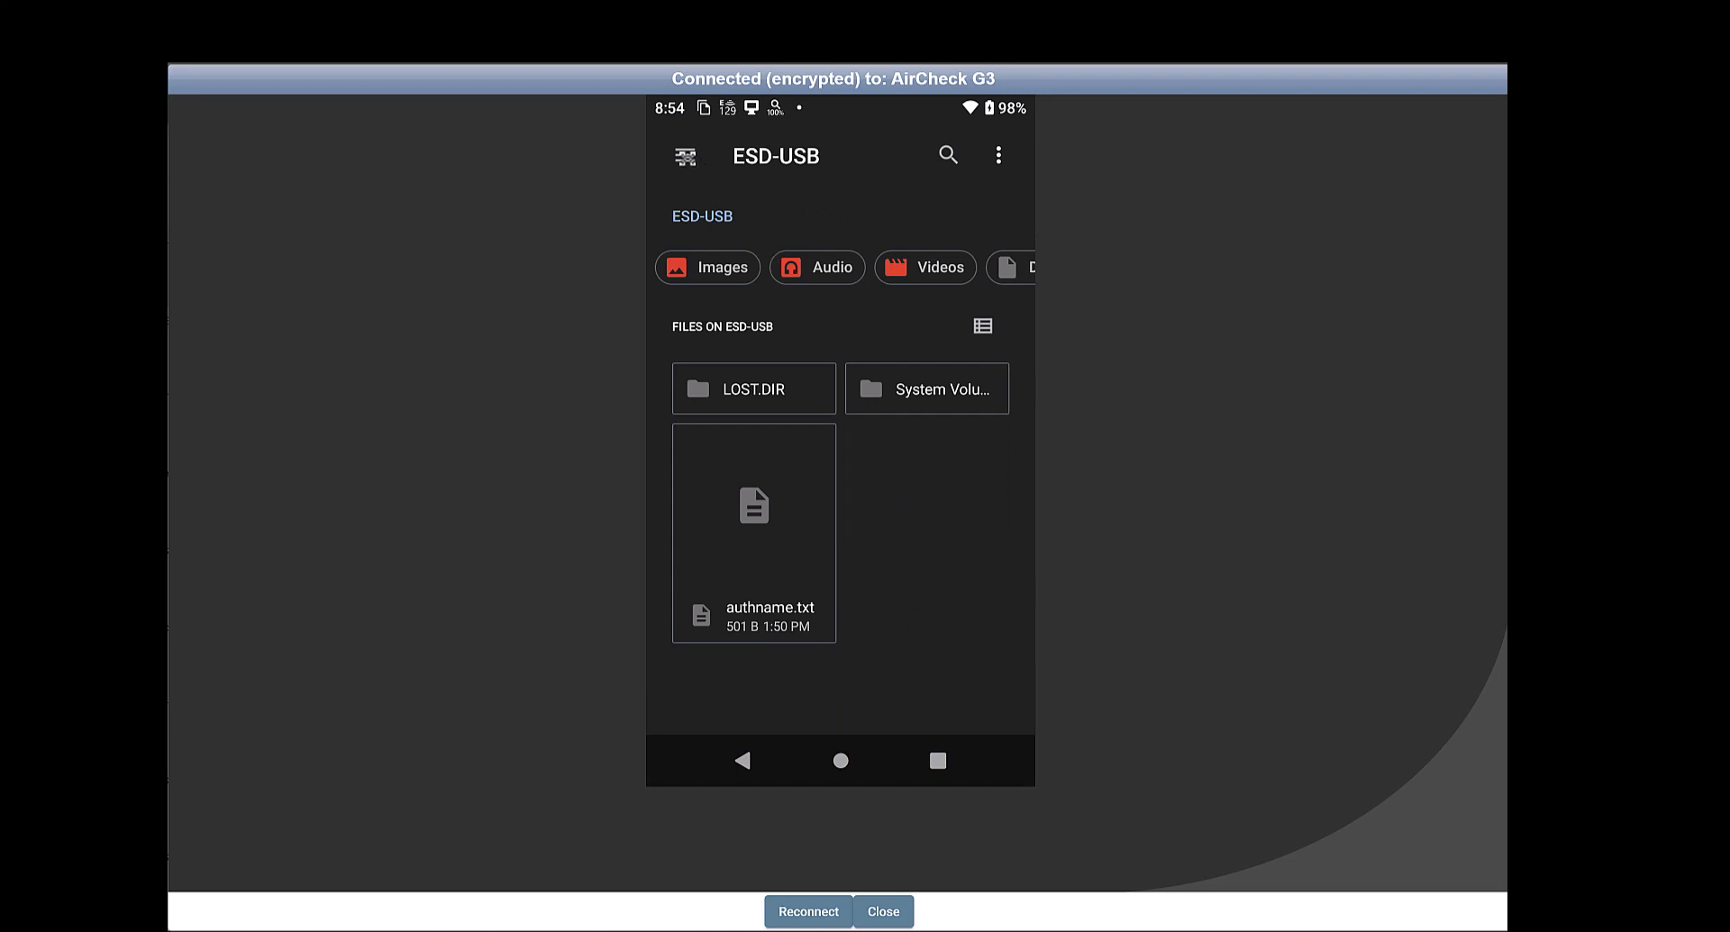
- Return to the AirCheck G3's .settings folder and delete the old authname.txt dated 8:27 PM
left_click(686, 157)
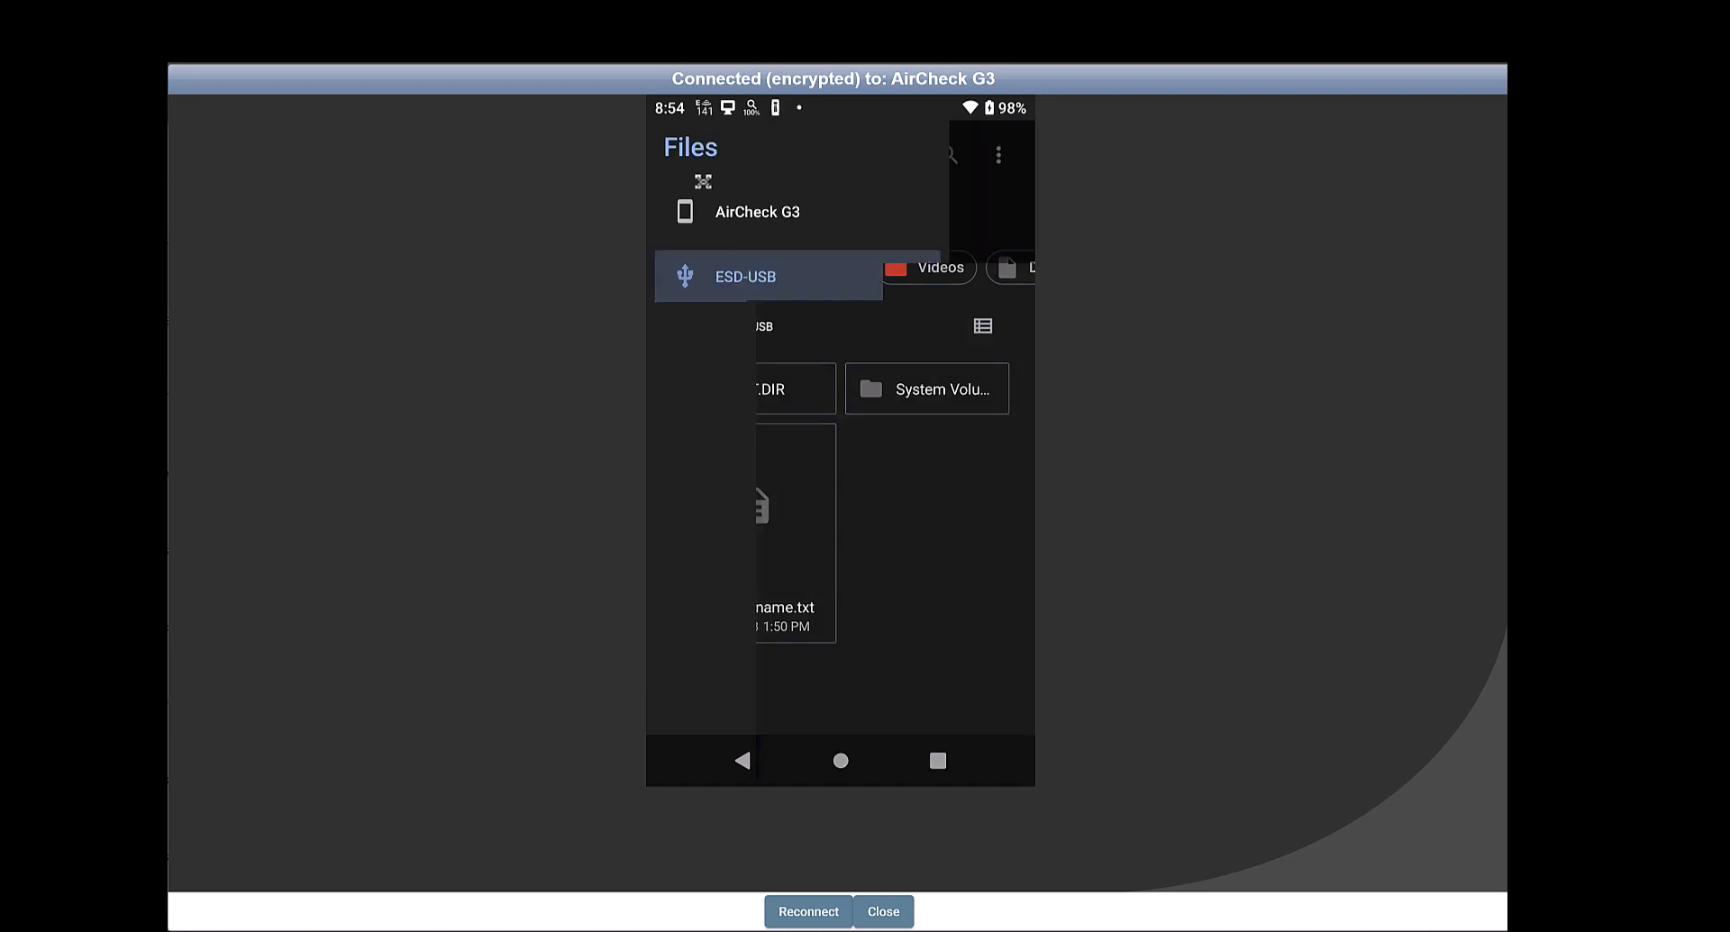
left_click(735, 213)
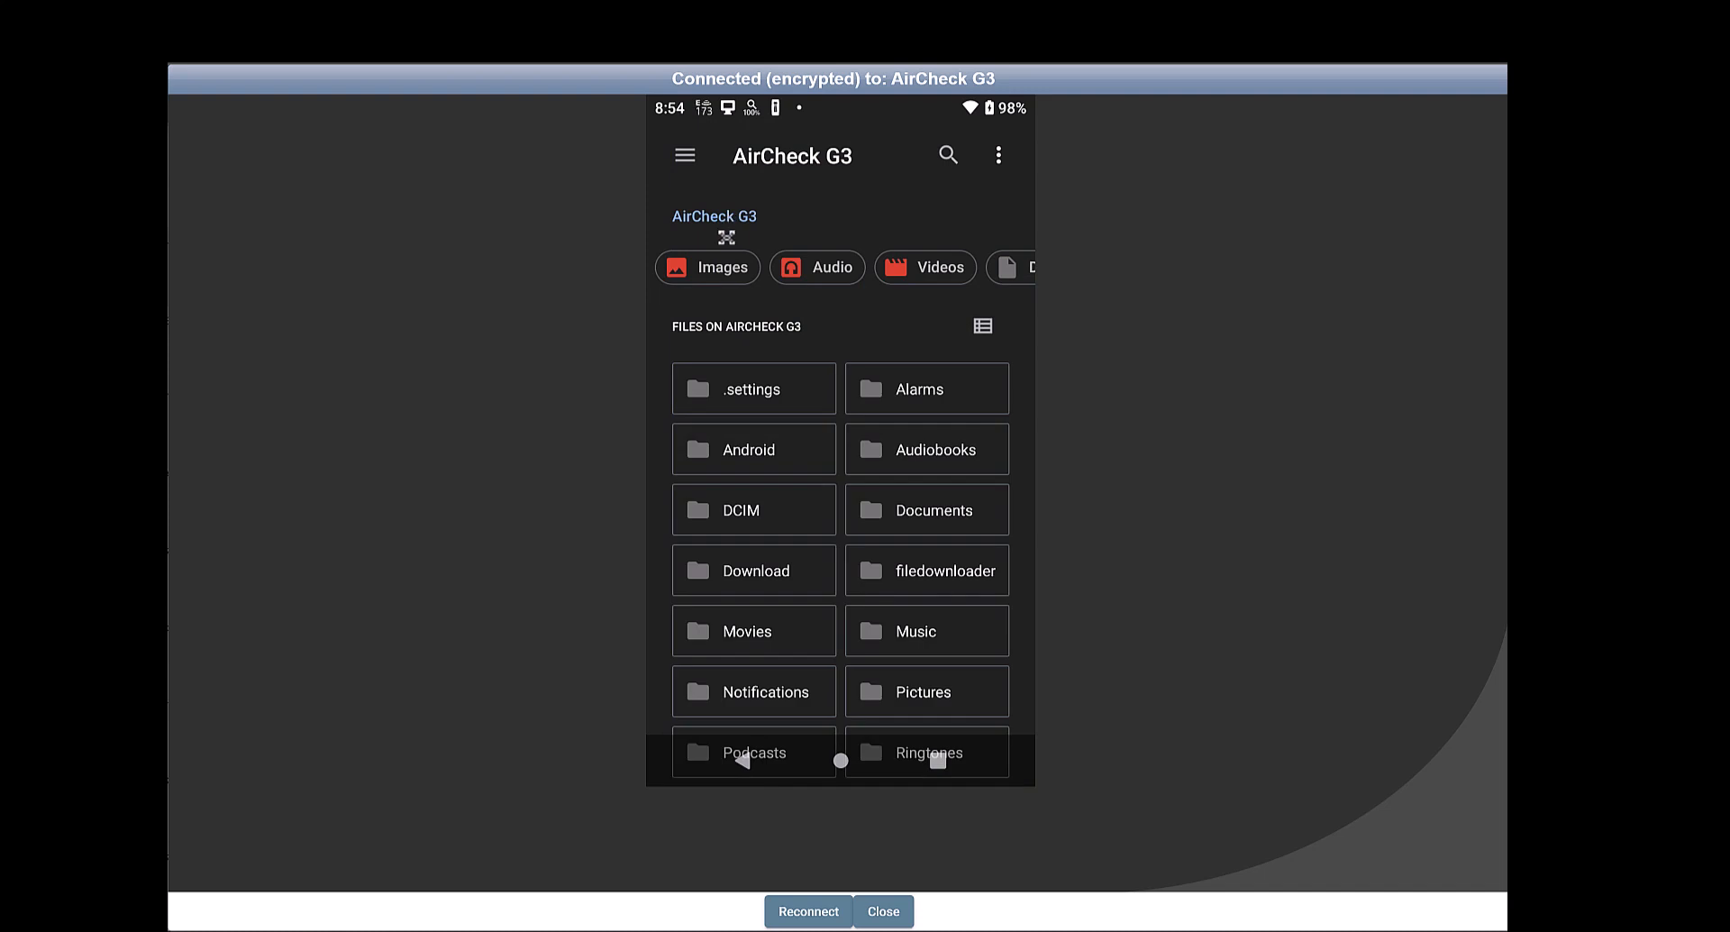
left_click(740, 393)
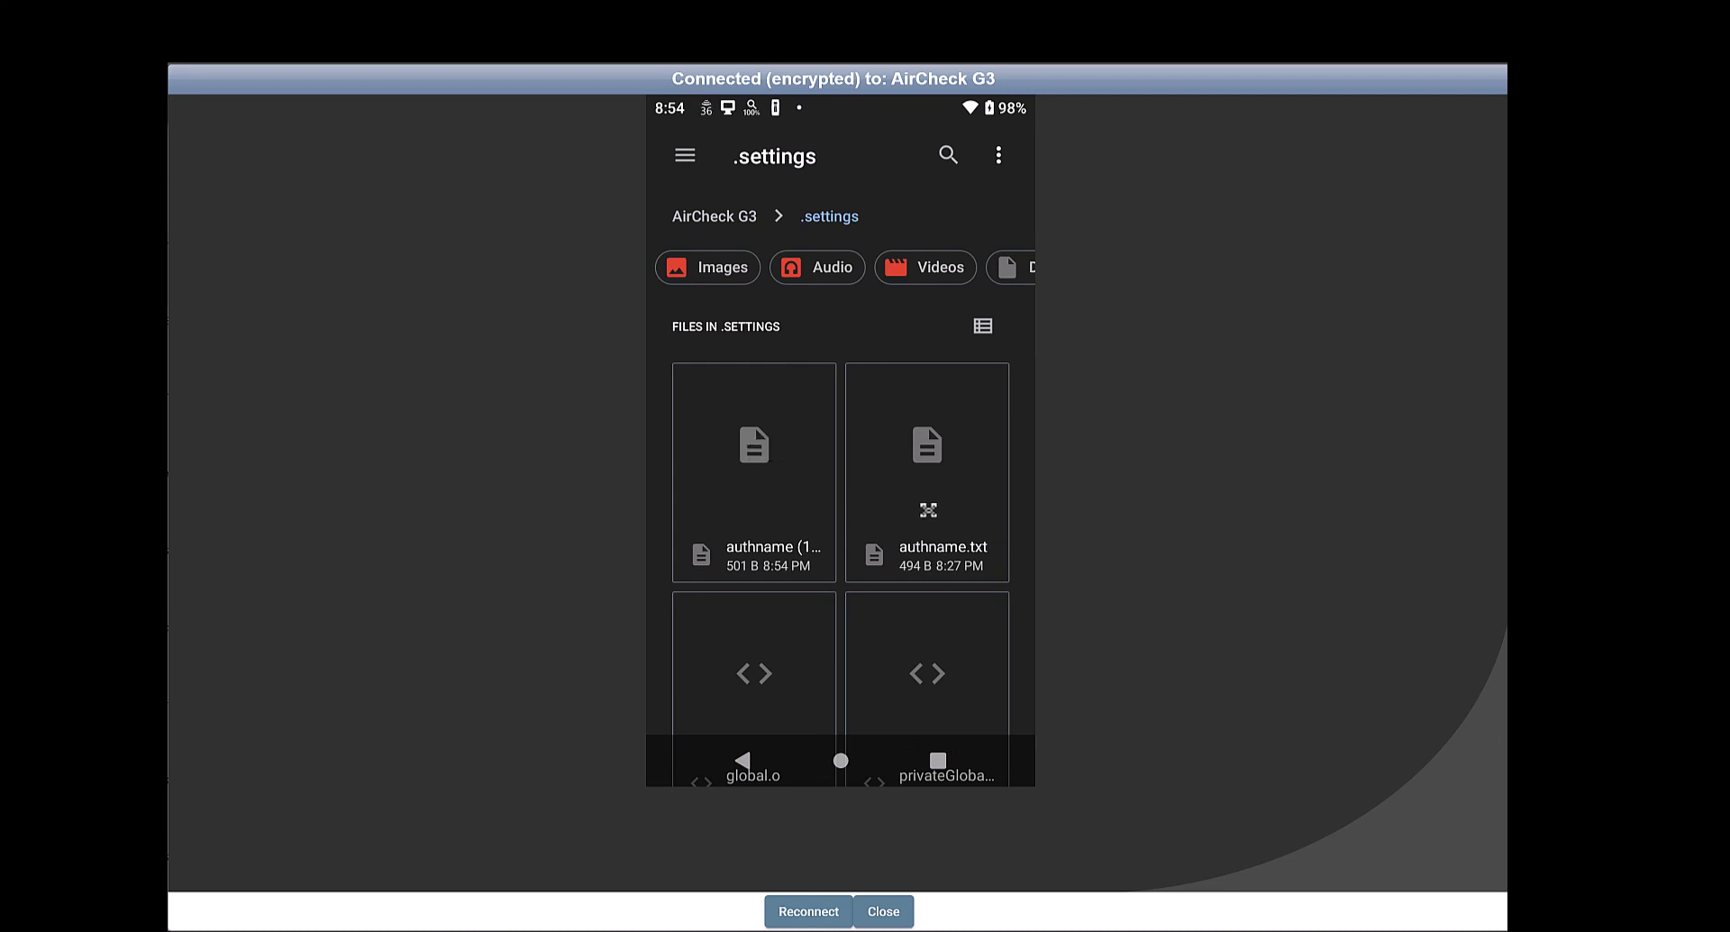
left_click(928, 510)
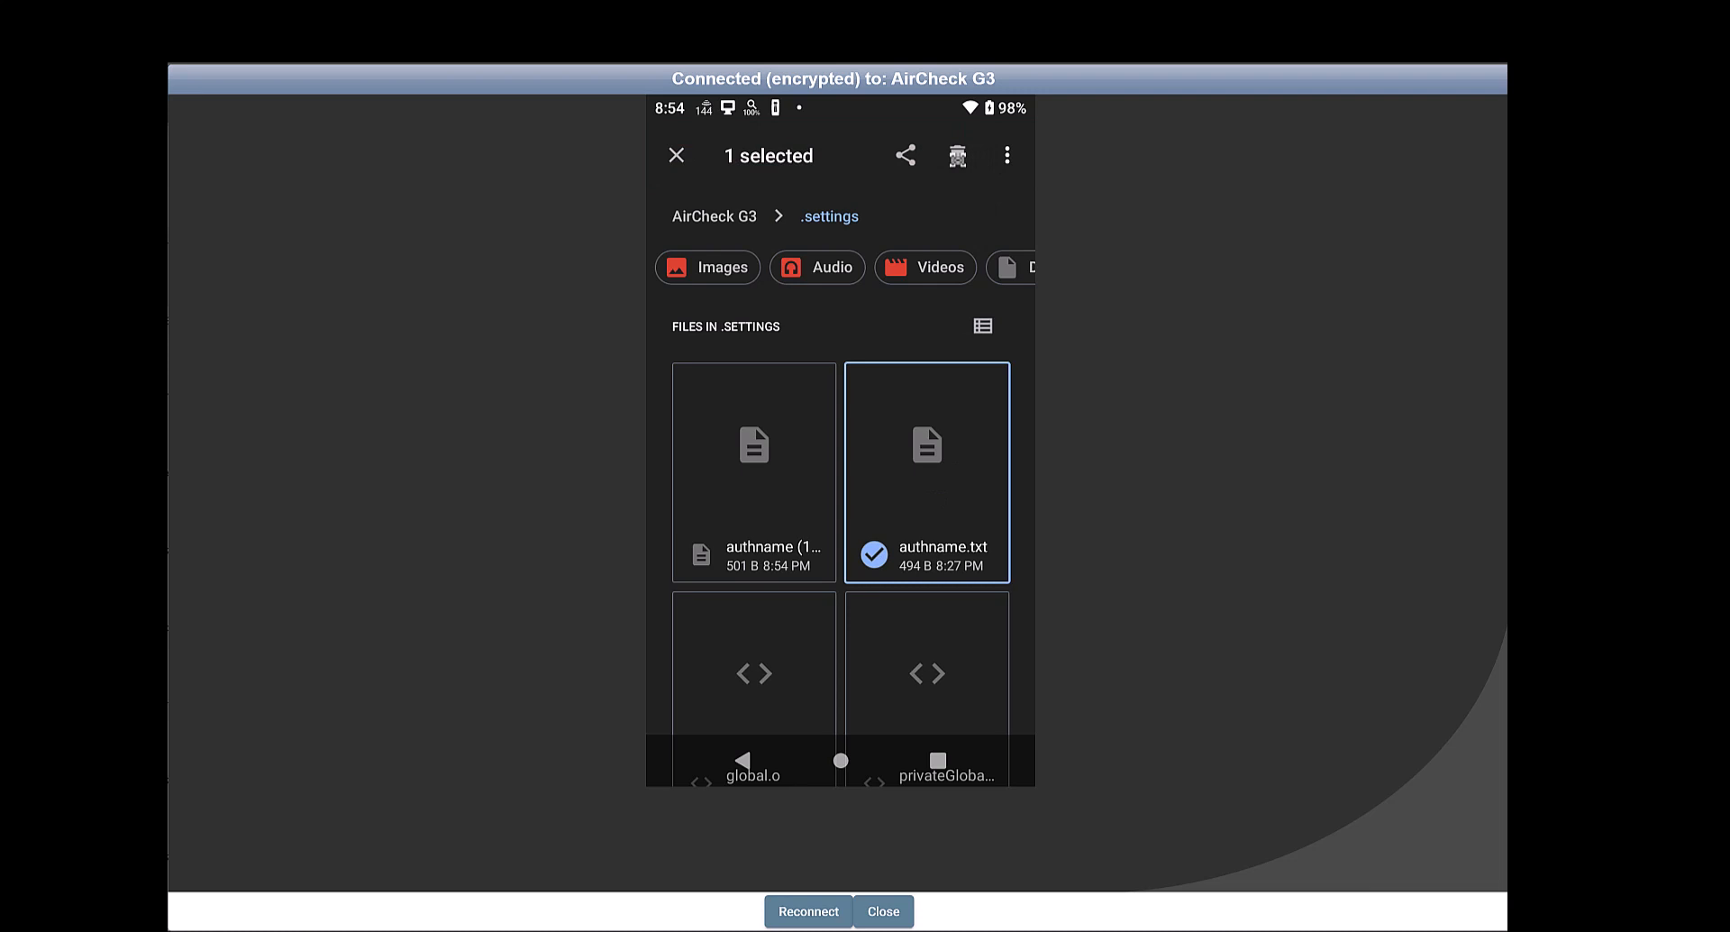
left_click(958, 157)
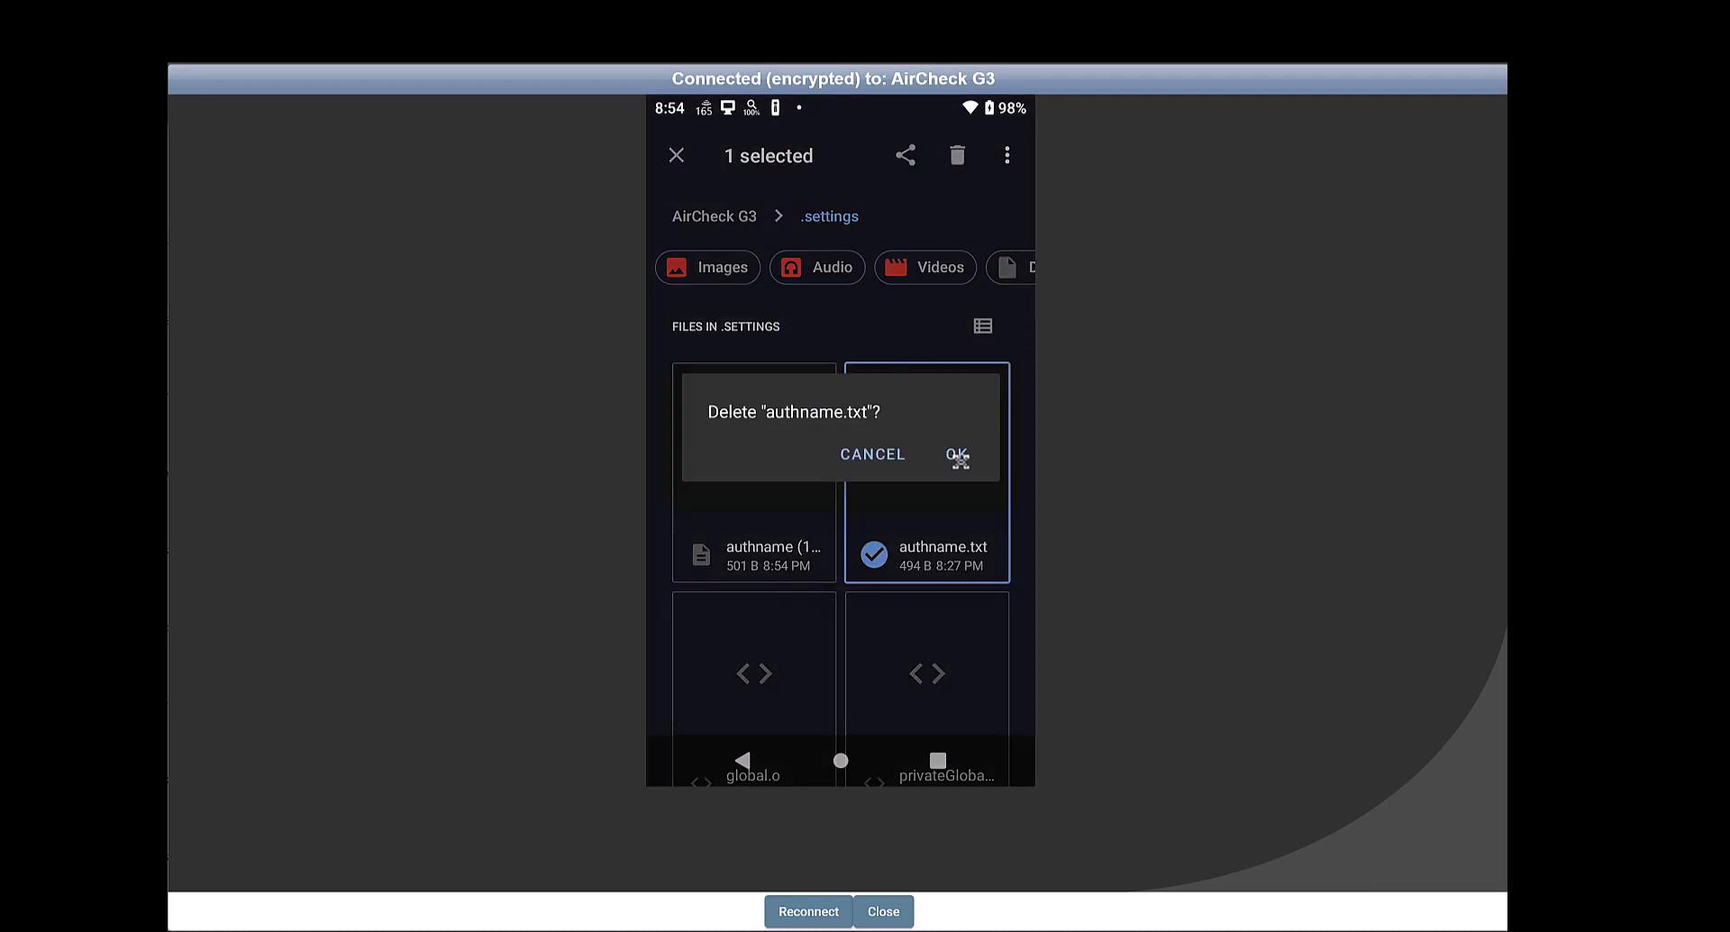
left_click(958, 455)
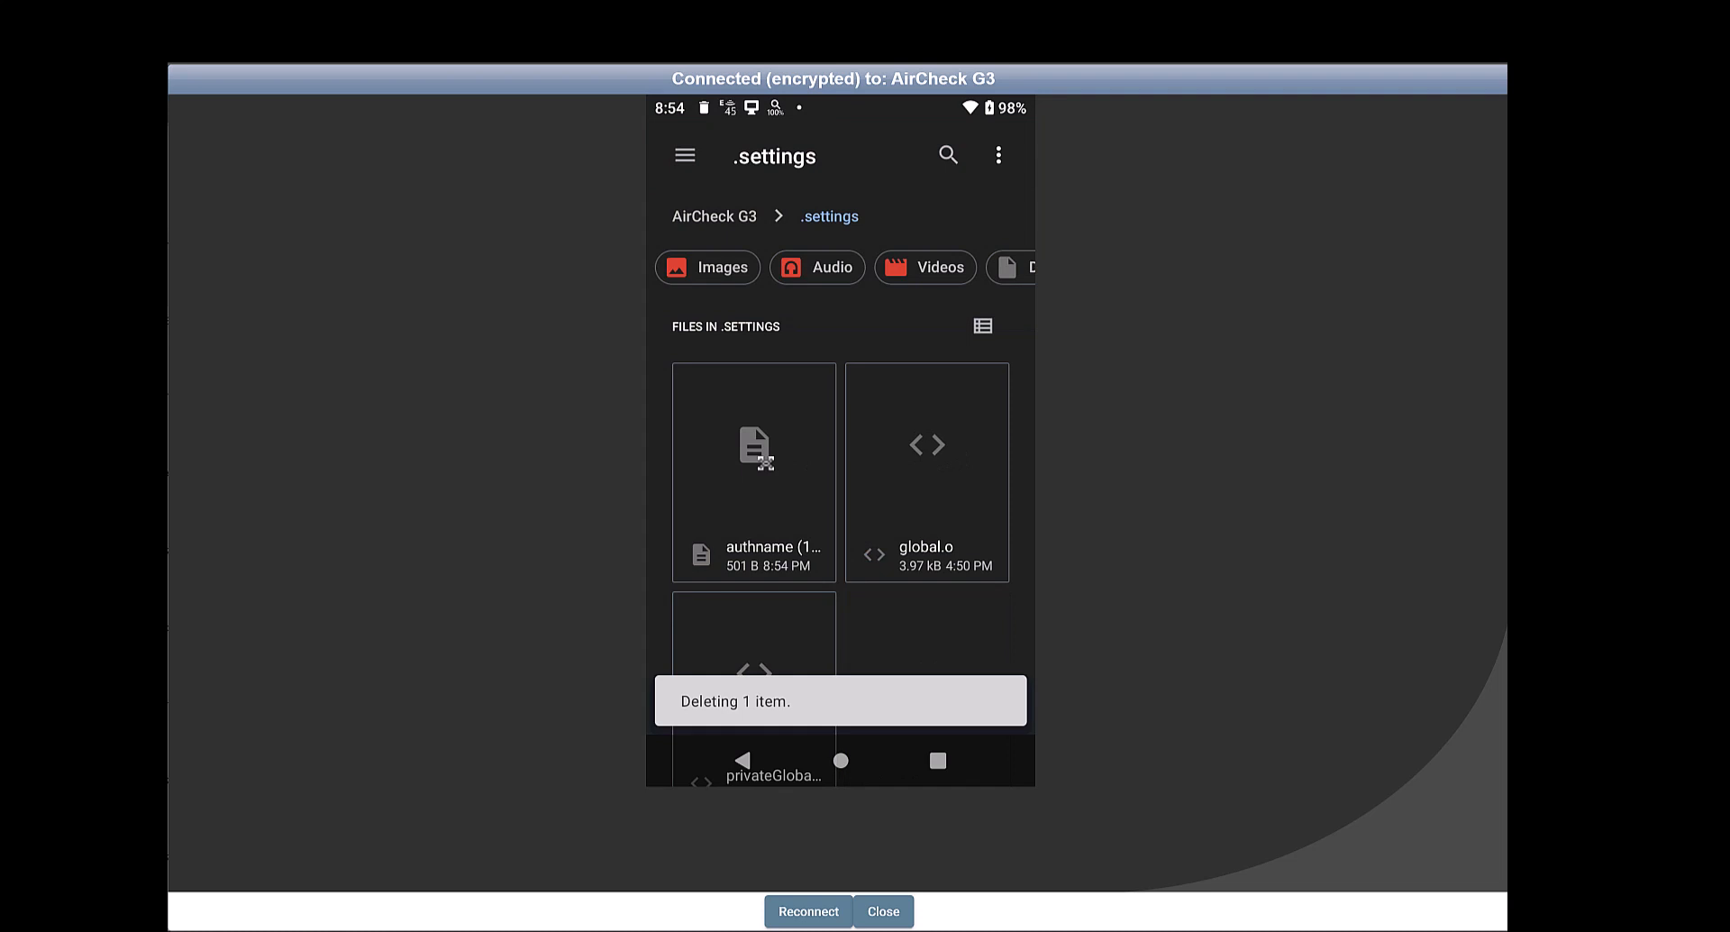
- Rename the copied file authname (1).txt in the .settings folder as authname.txt
left_click(765, 463)
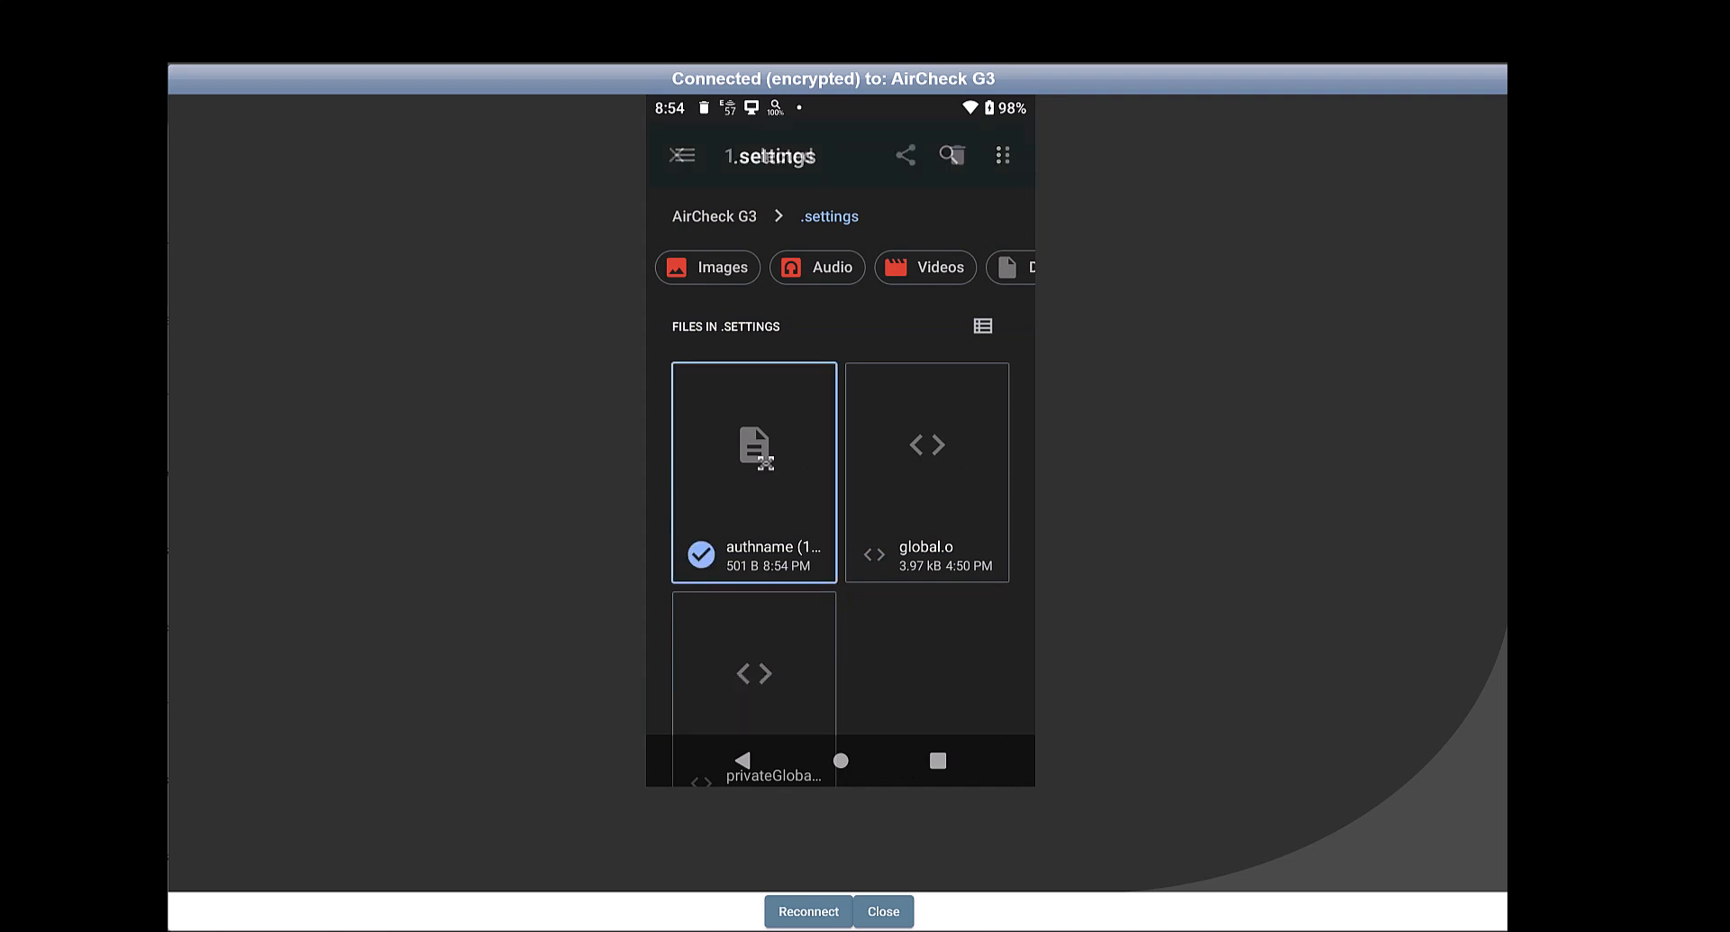
left_click(1005, 155)
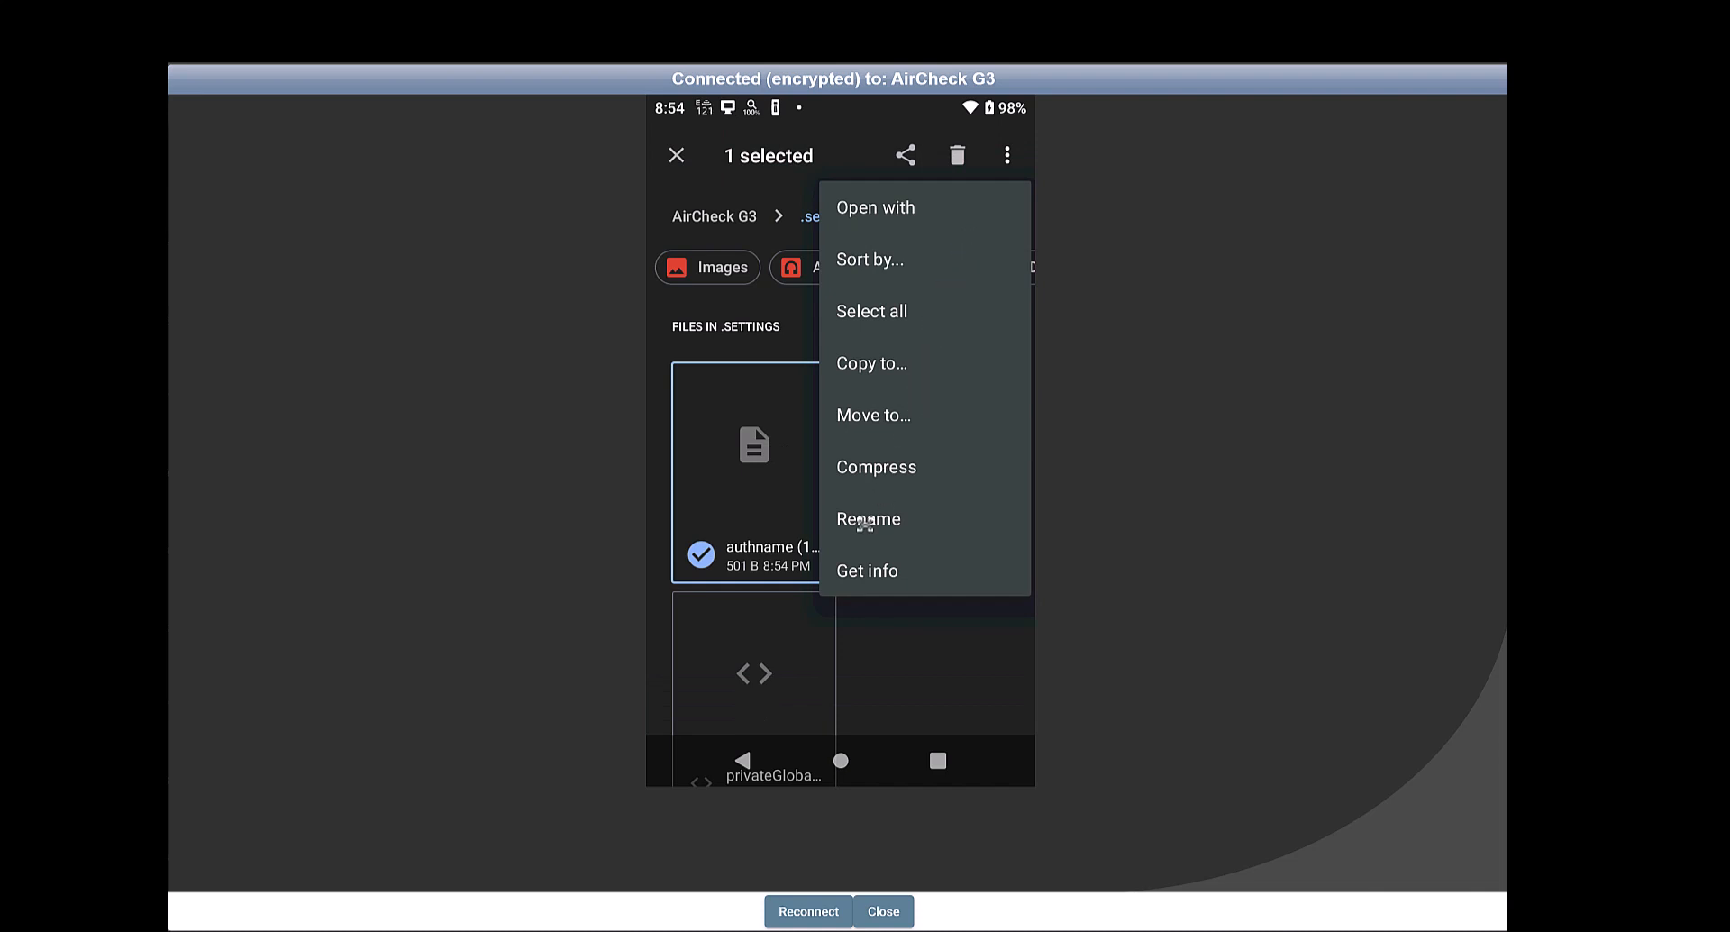
left_click(920, 498)
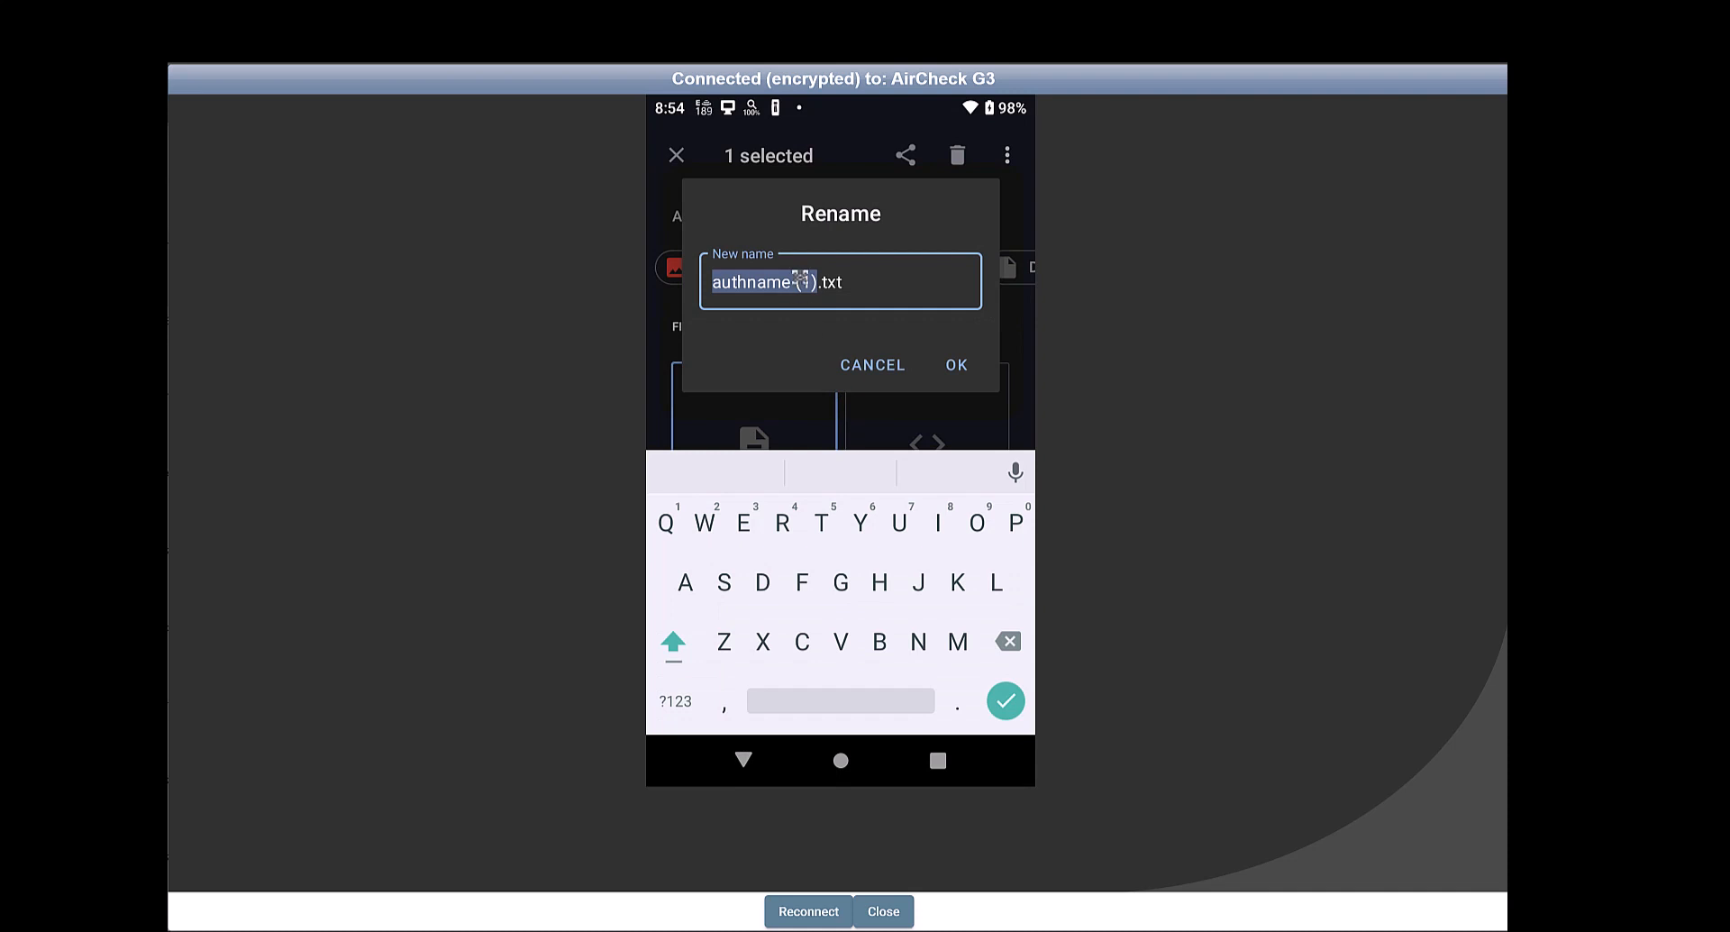
left_click(800, 281)
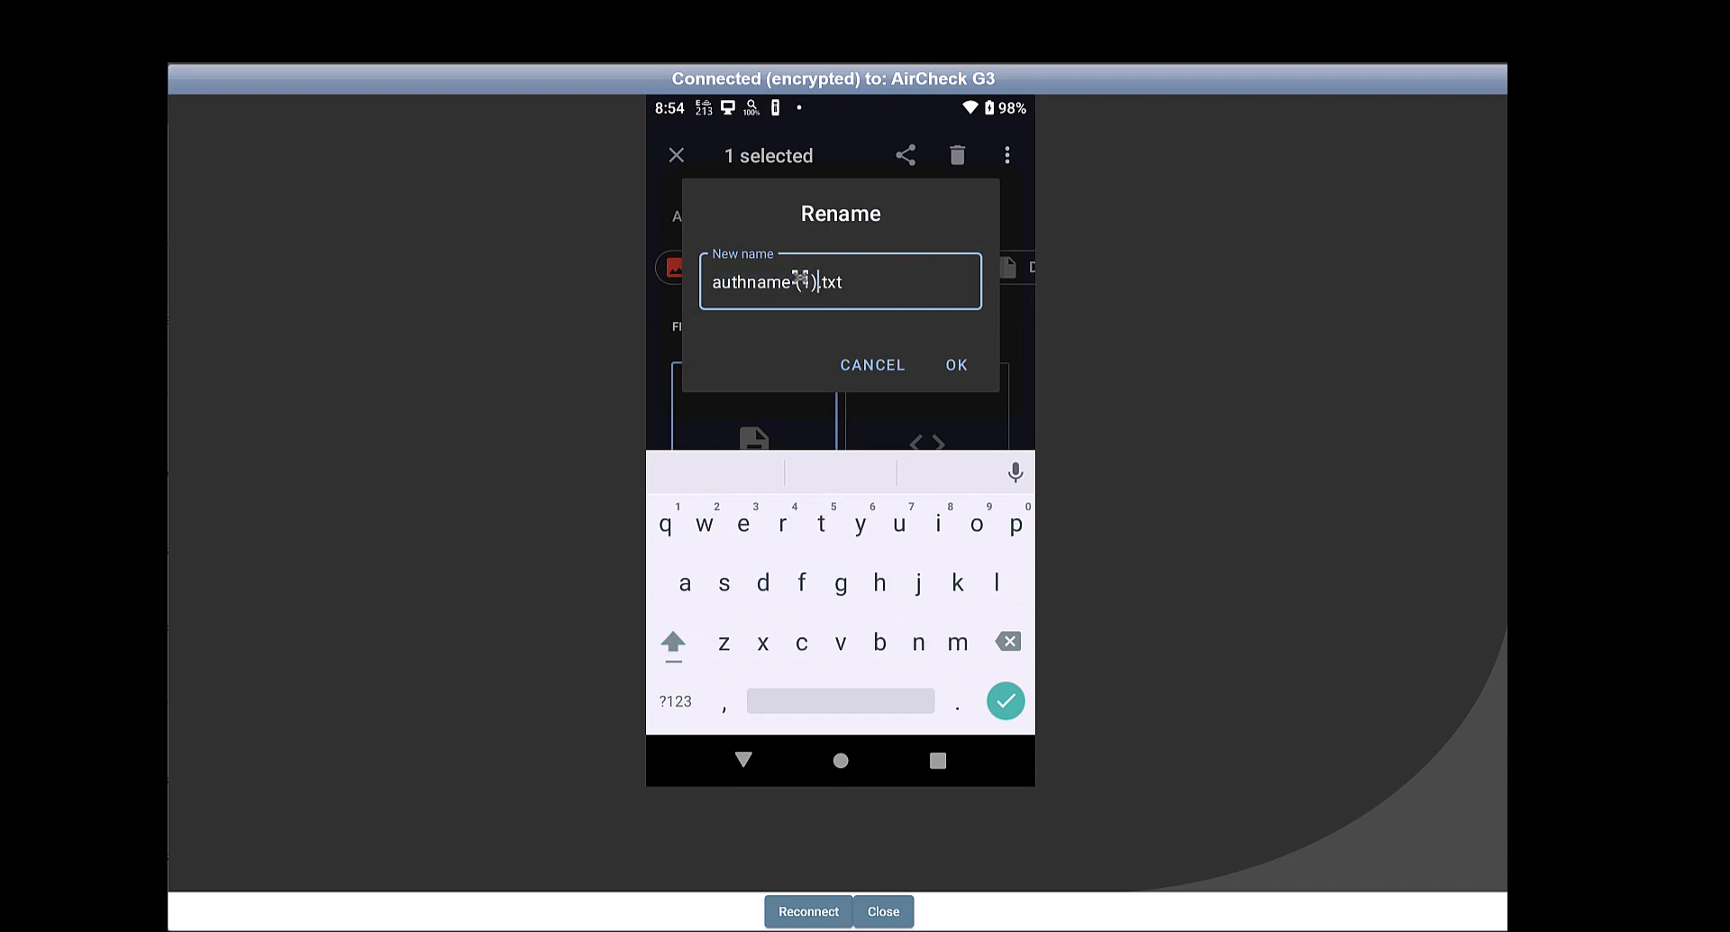
key("BackSpace")
key("BackSpace")
key("BackSpace")
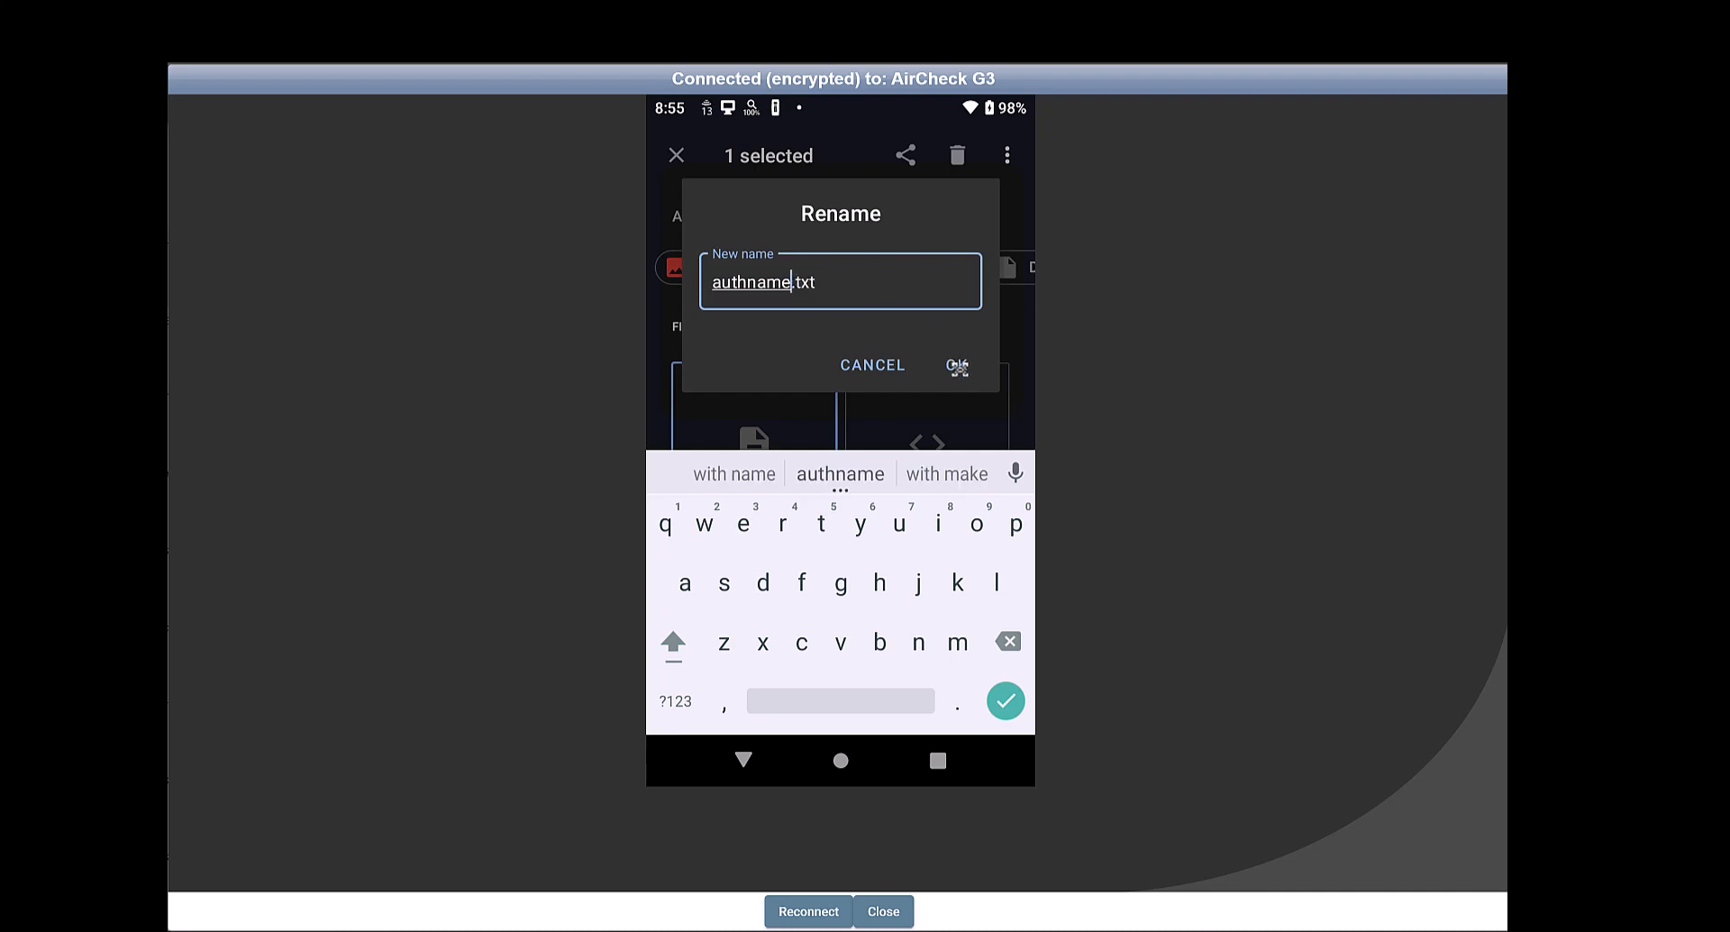
left_click(957, 366)
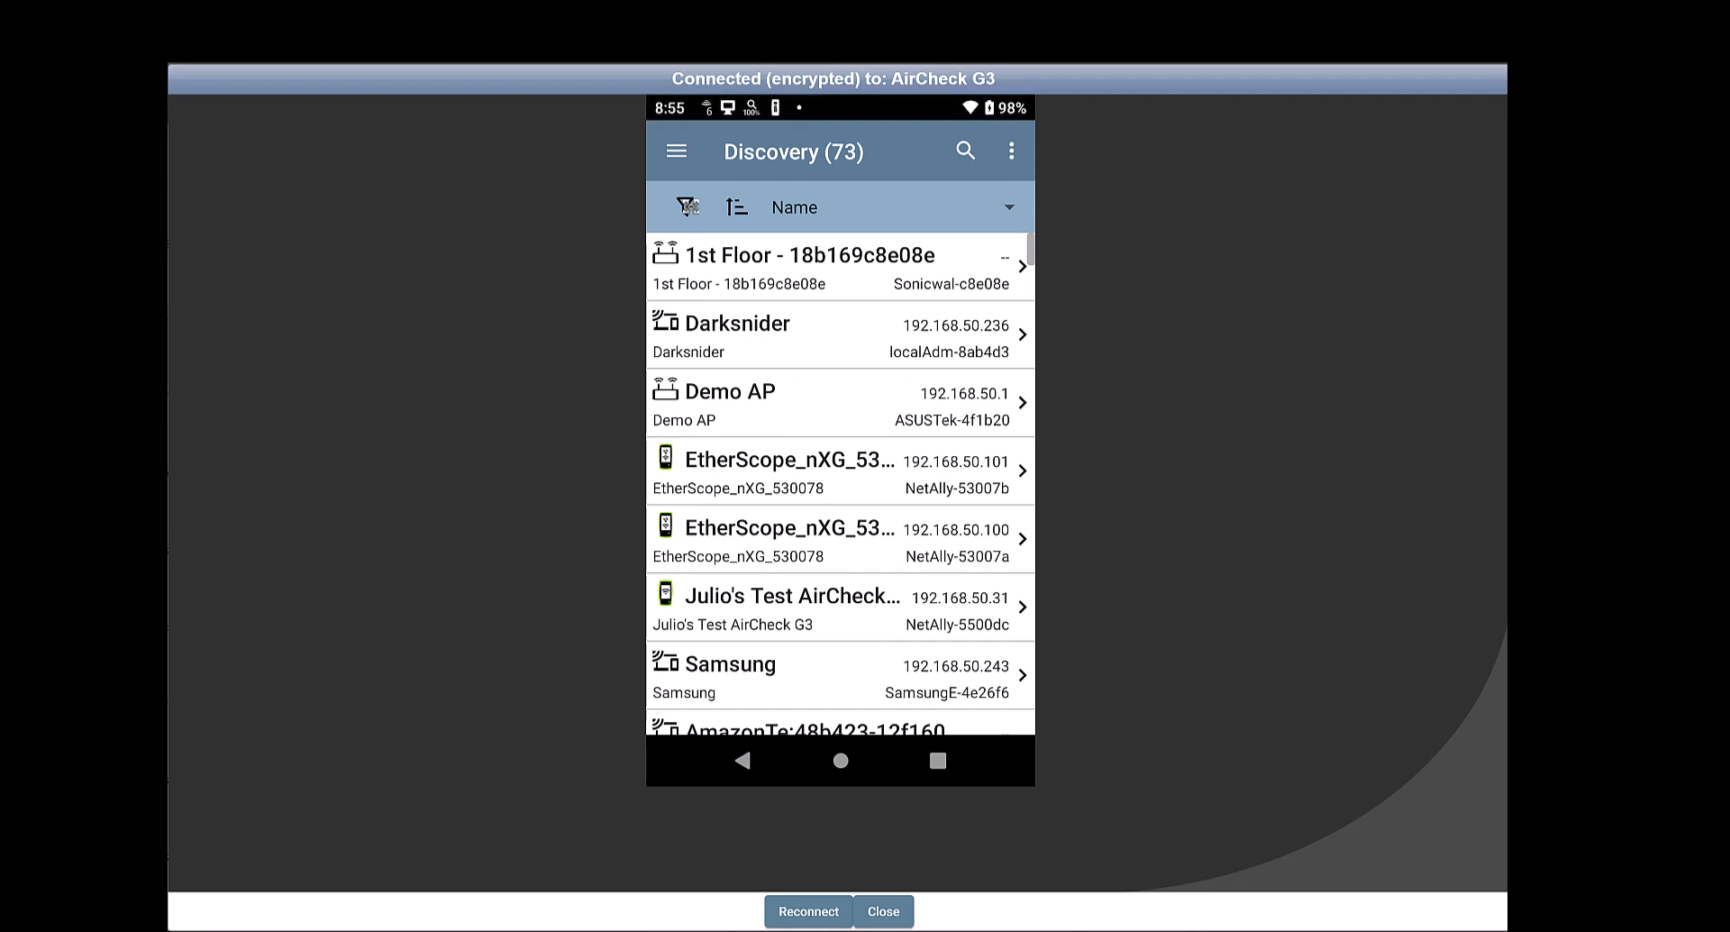
- Filter the Discovery list by authorization to show only the Authorized devices
left_click(689, 207)
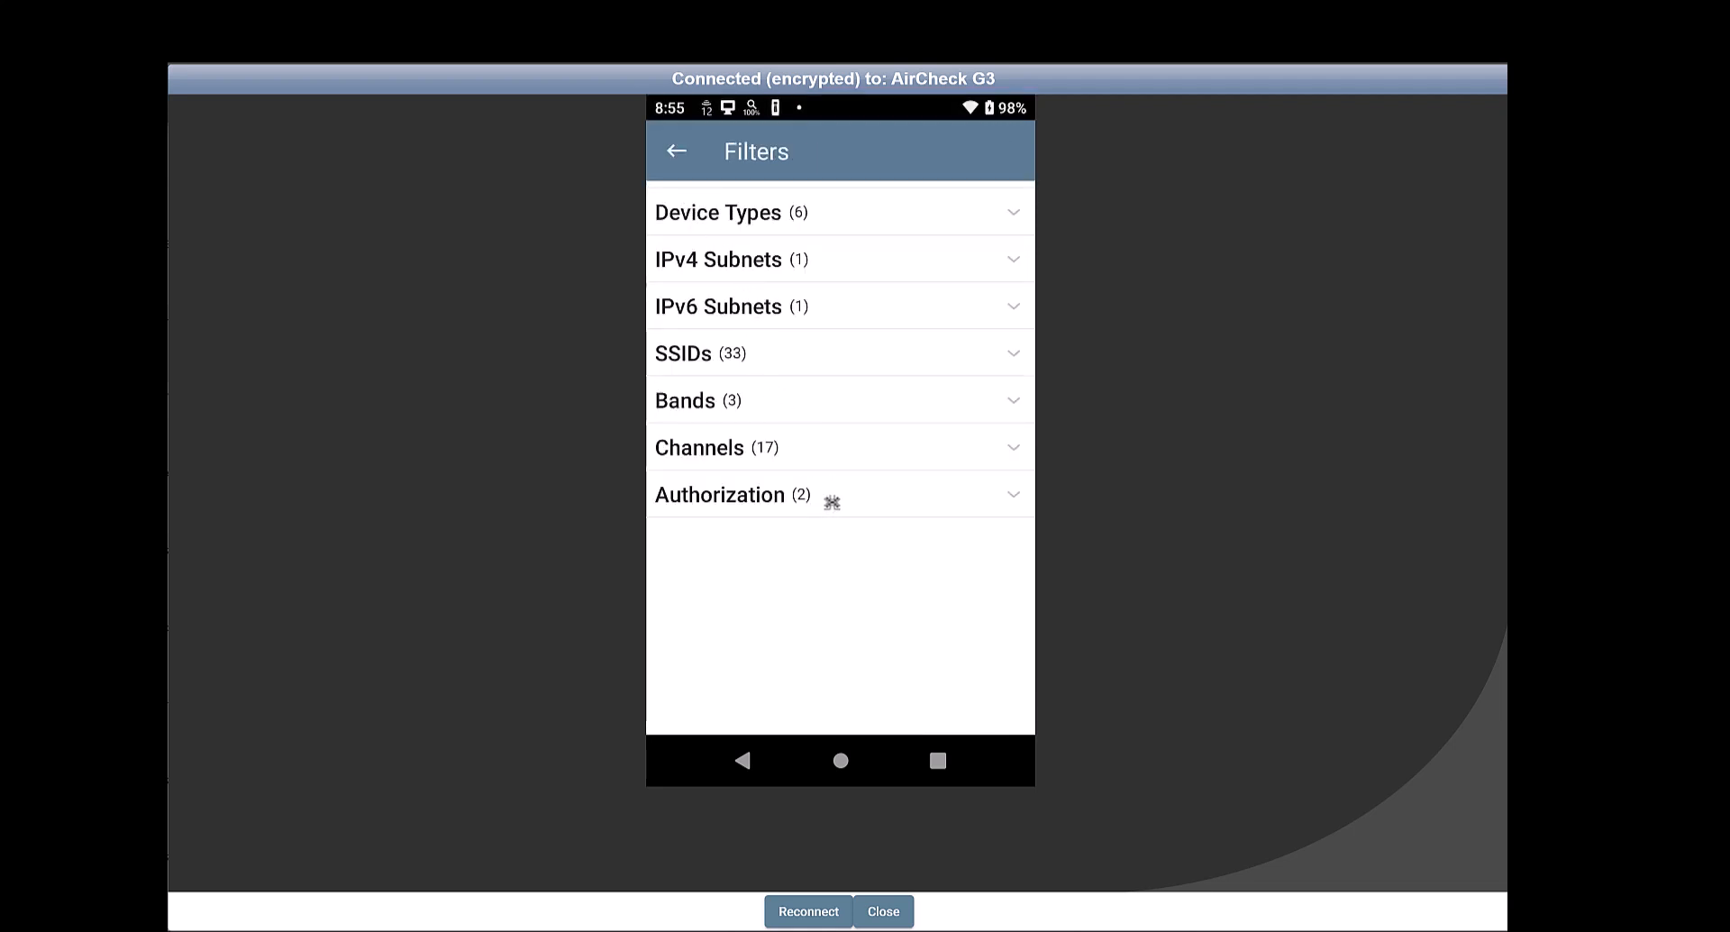
left_click(825, 498)
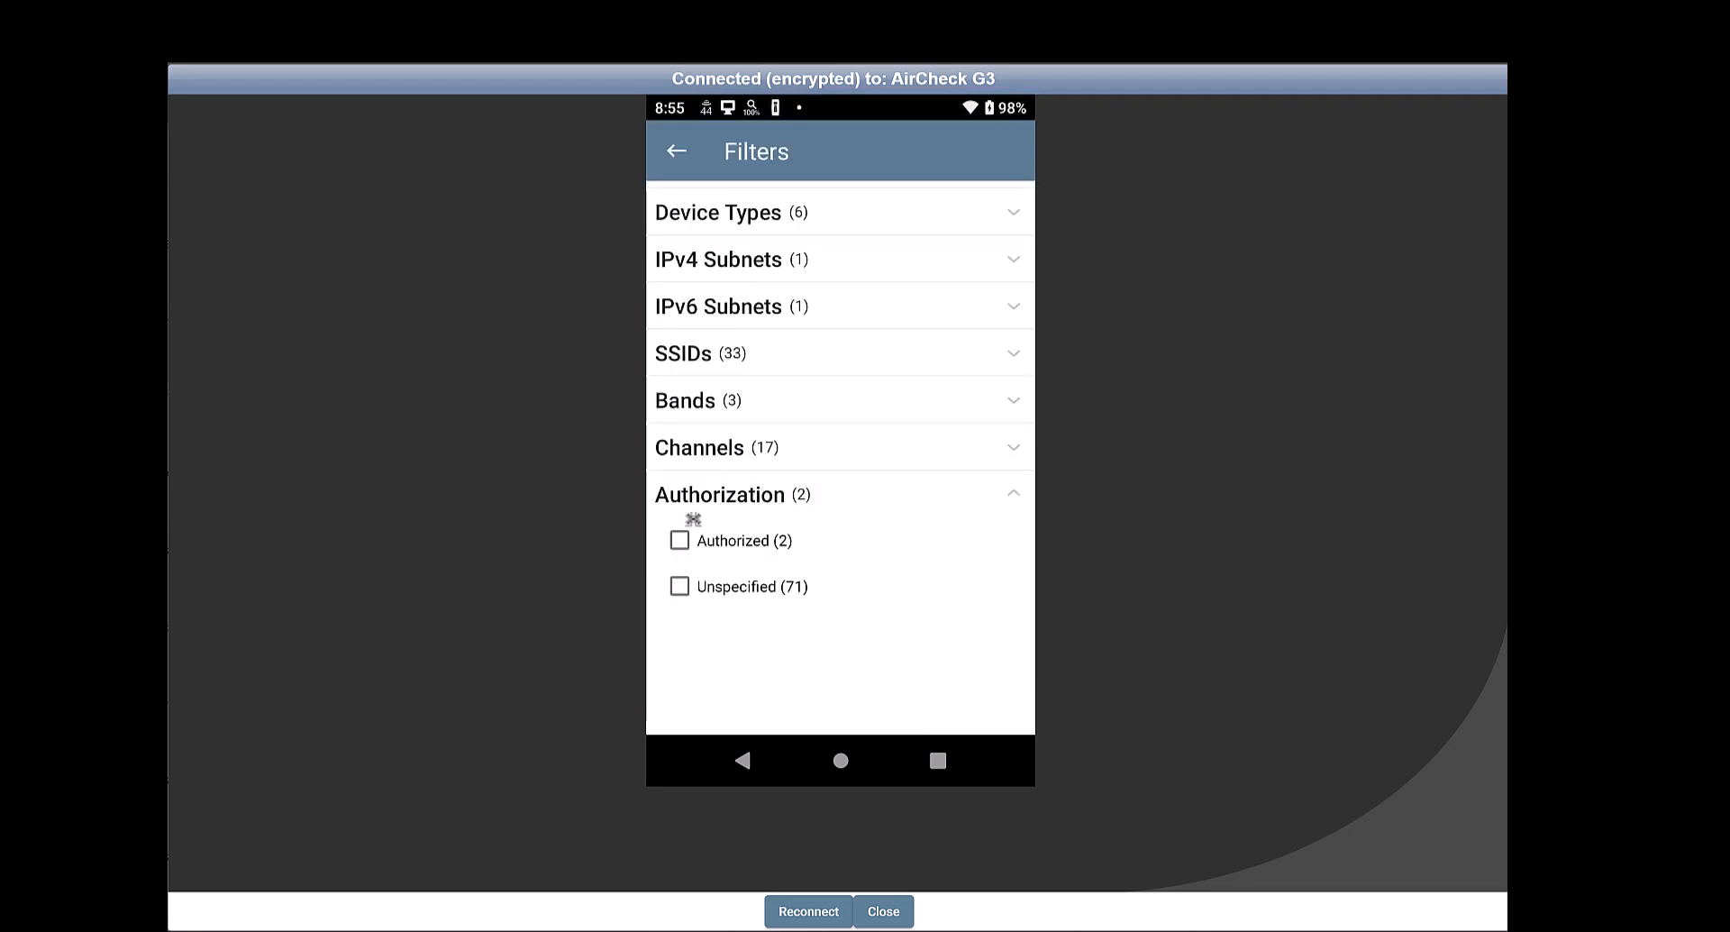
left_click(681, 539)
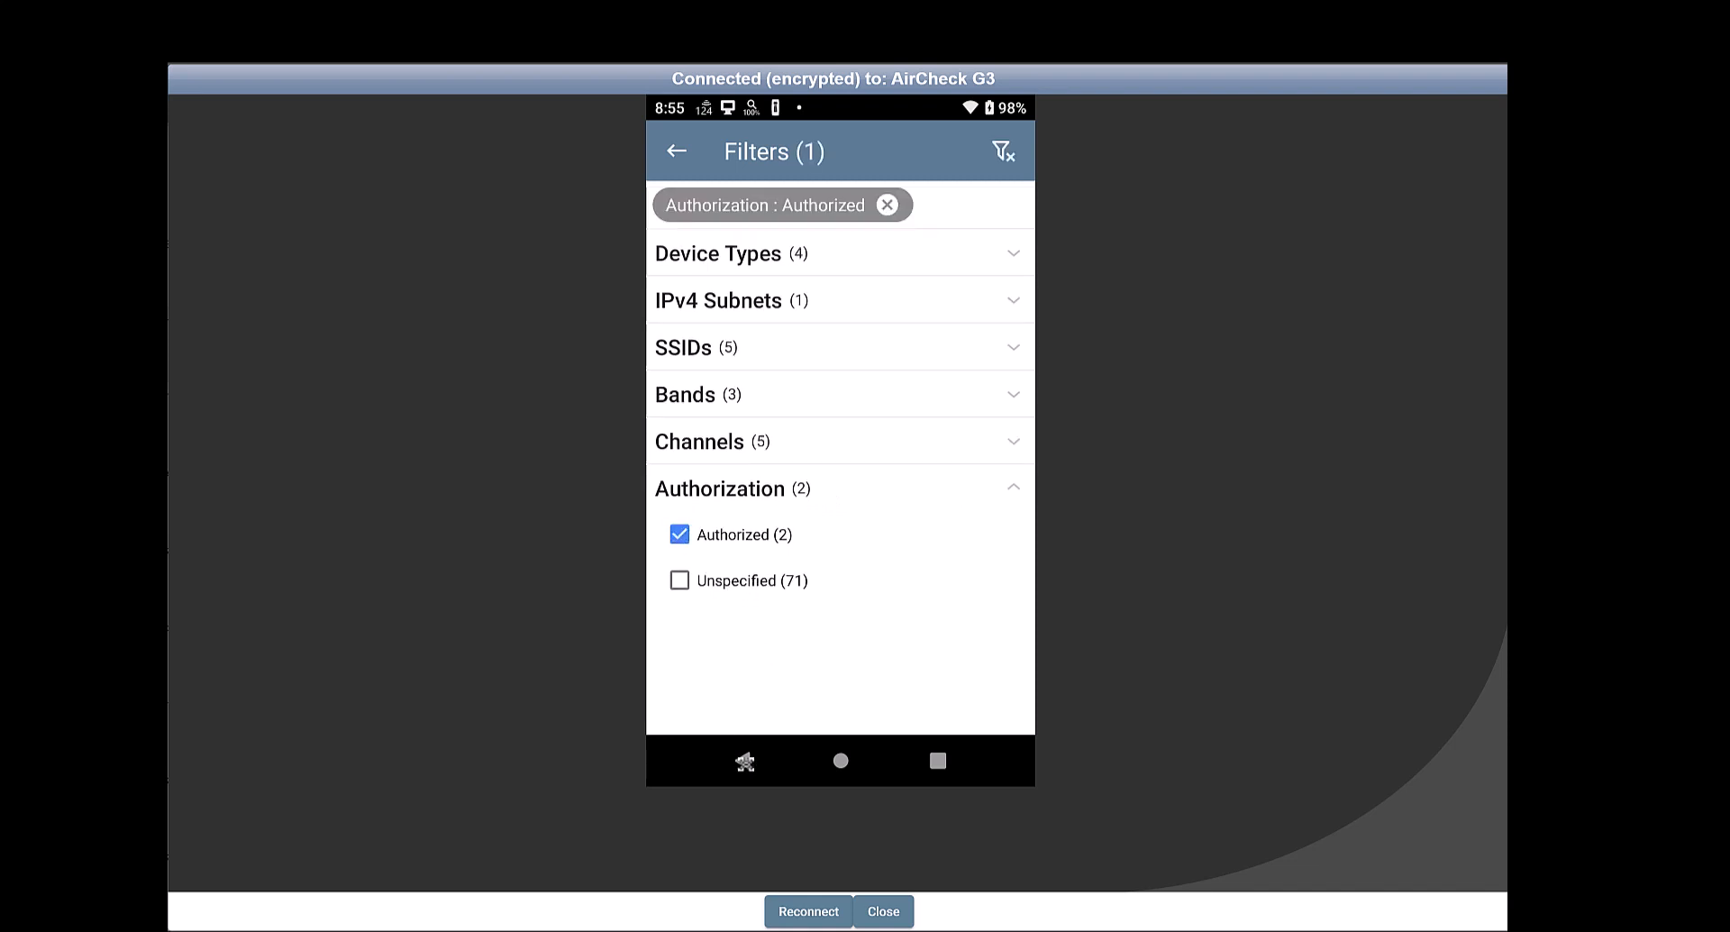
left_click(744, 761)
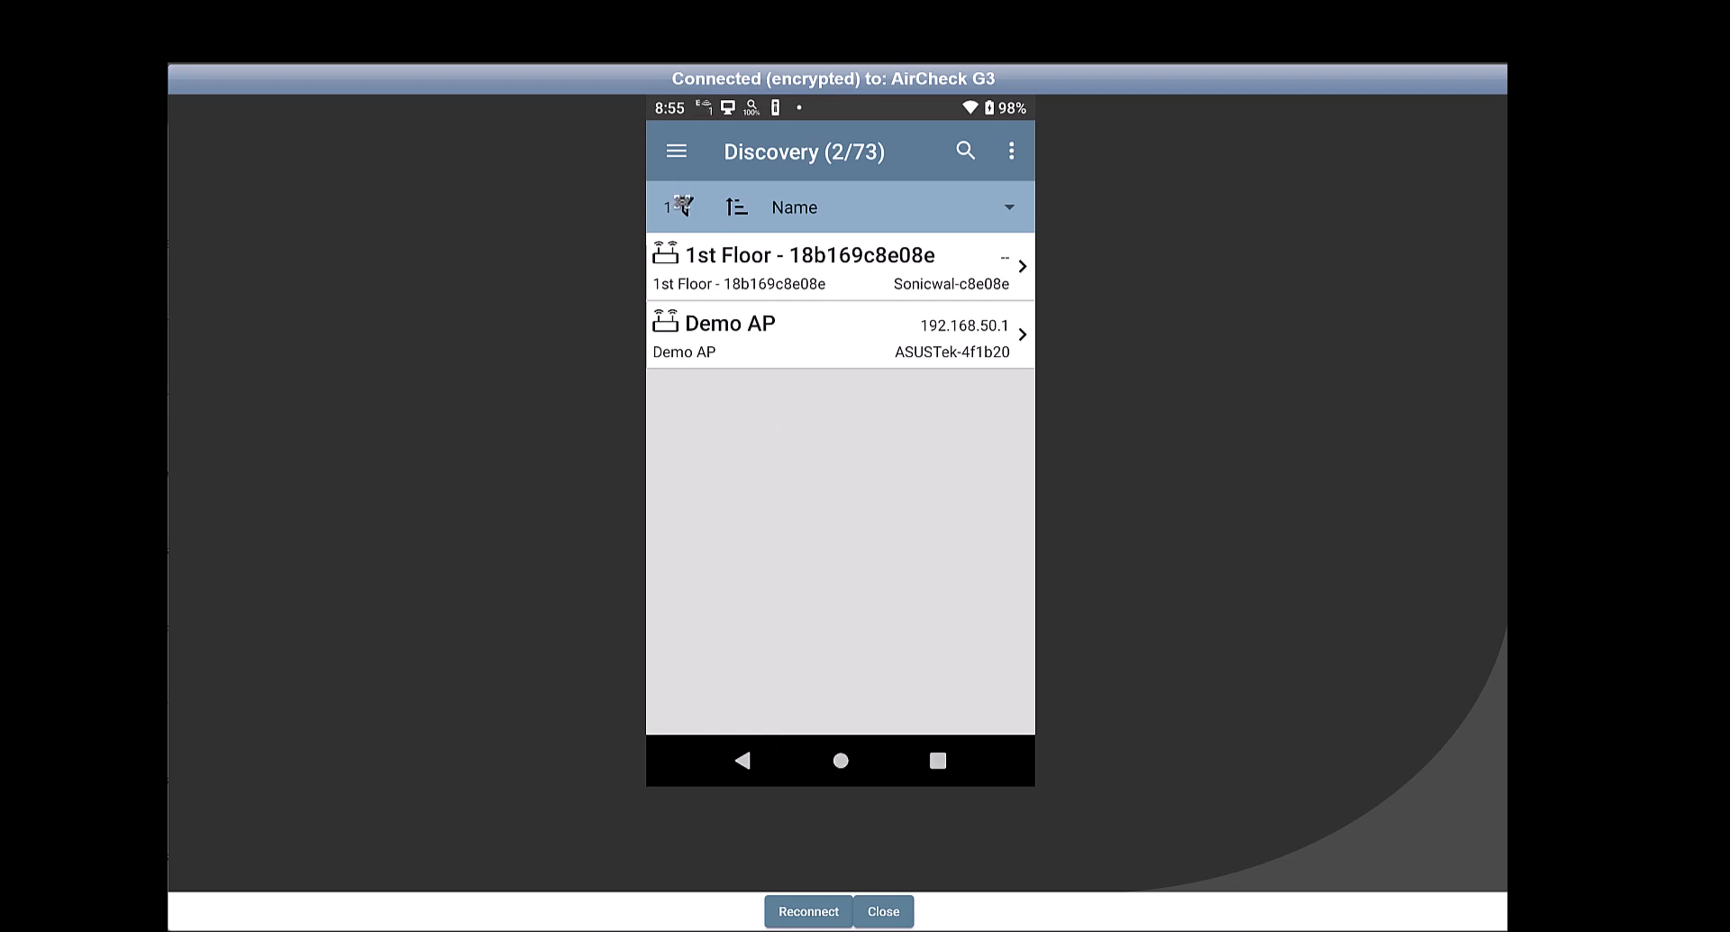
- Switch the Discovery list's authorization filter to Unspecified only and return to the filtered list
left_click(682, 207)
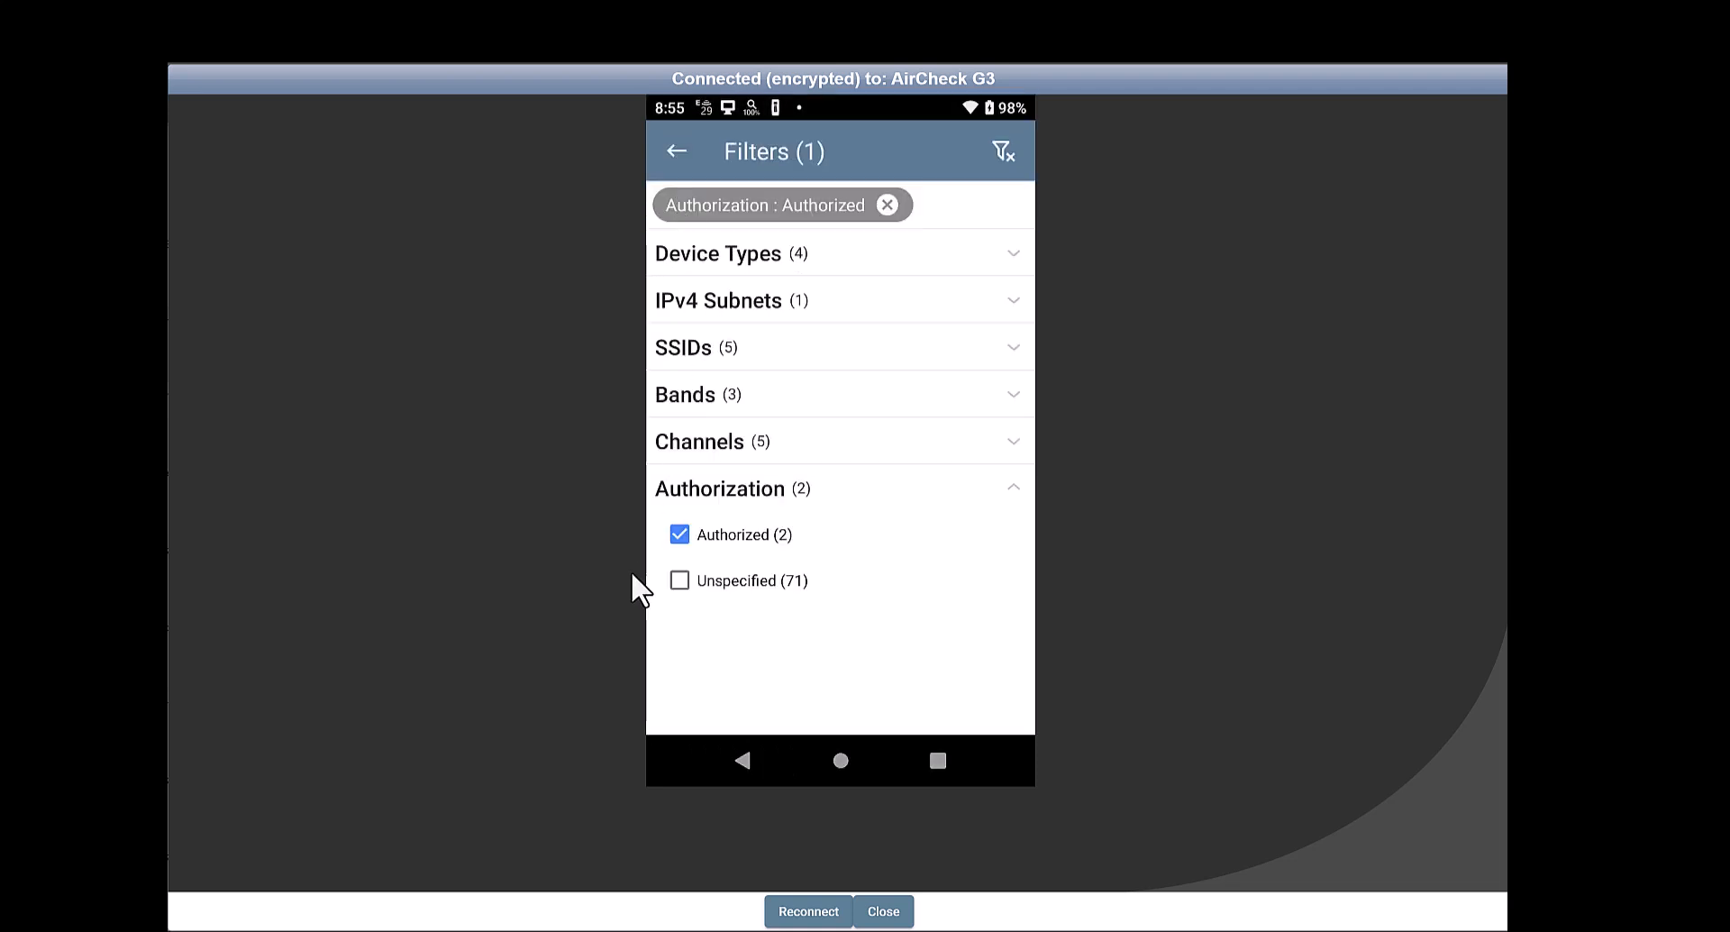
left_click(680, 581)
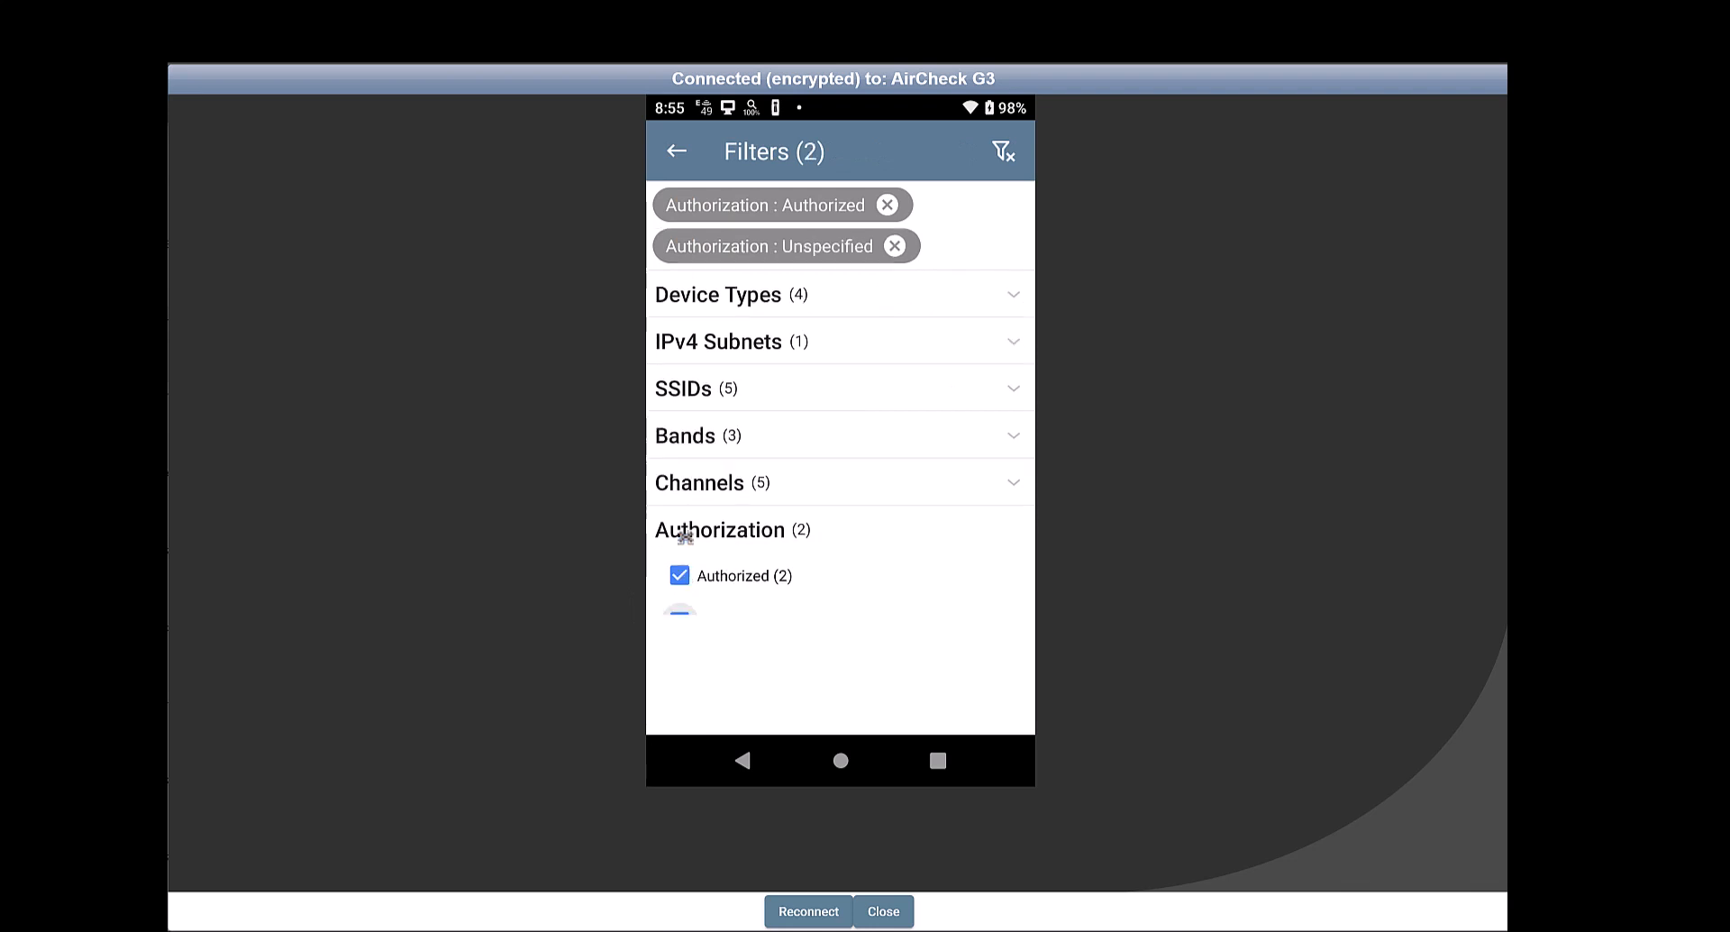
left_click(680, 622)
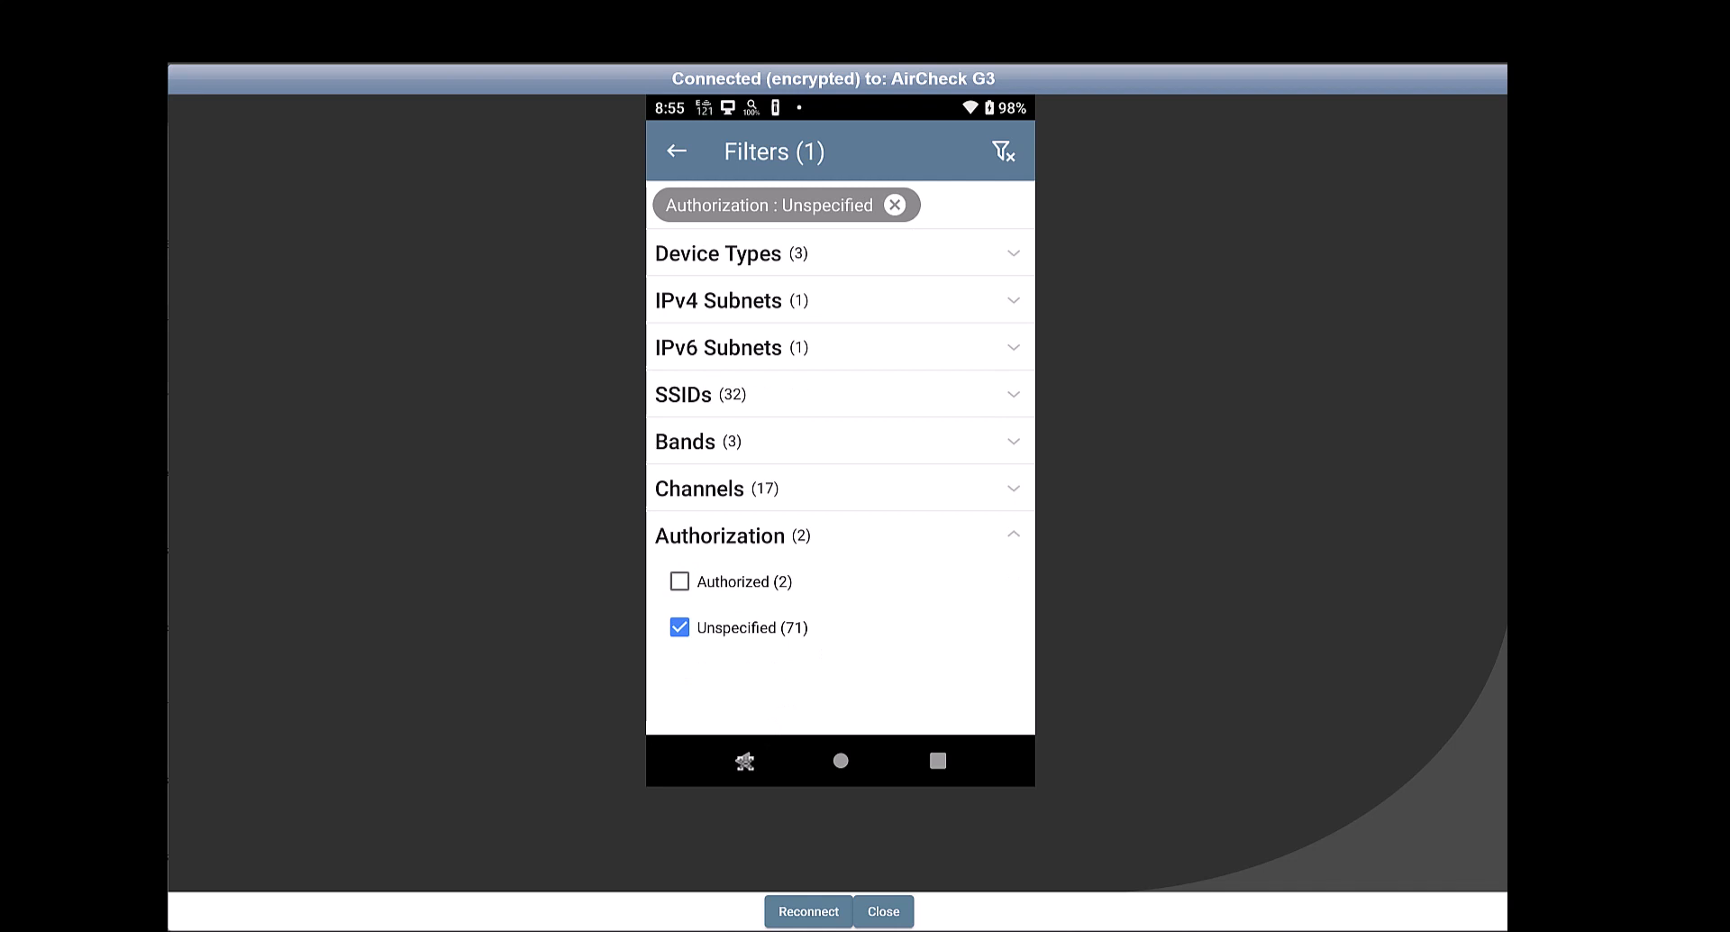
left_click(745, 761)
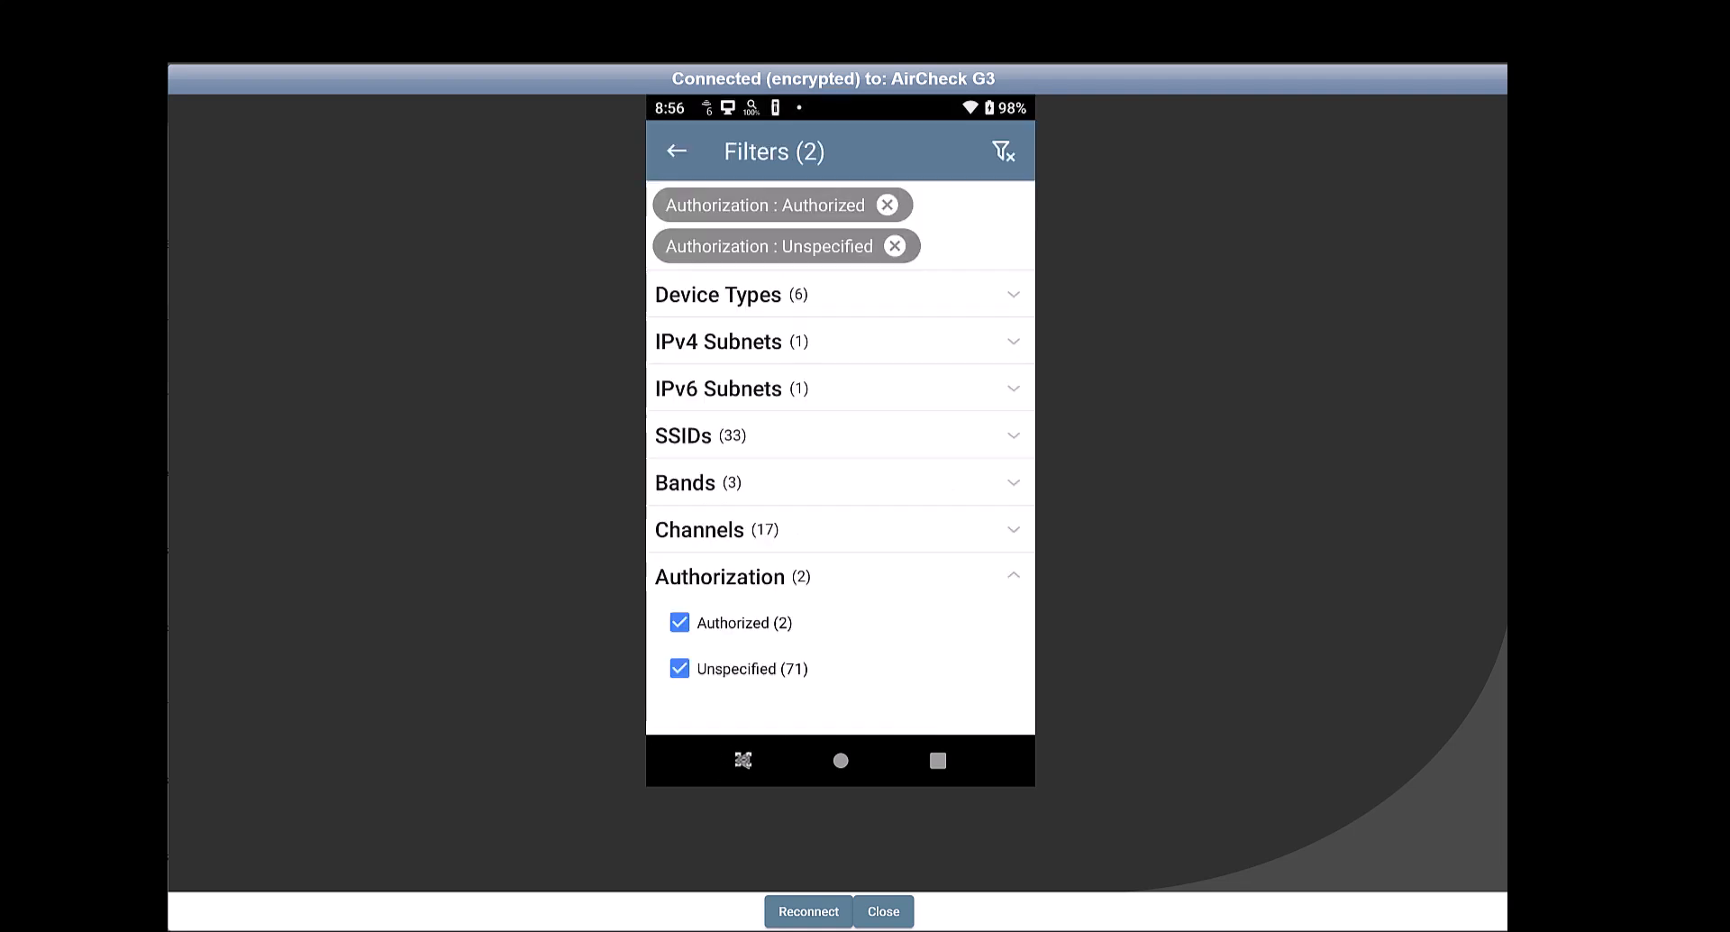
- Apply the authorization filter with both Authorized and Unspecified selected, and sort the Discovery list by Authorization
left_click(743, 760)
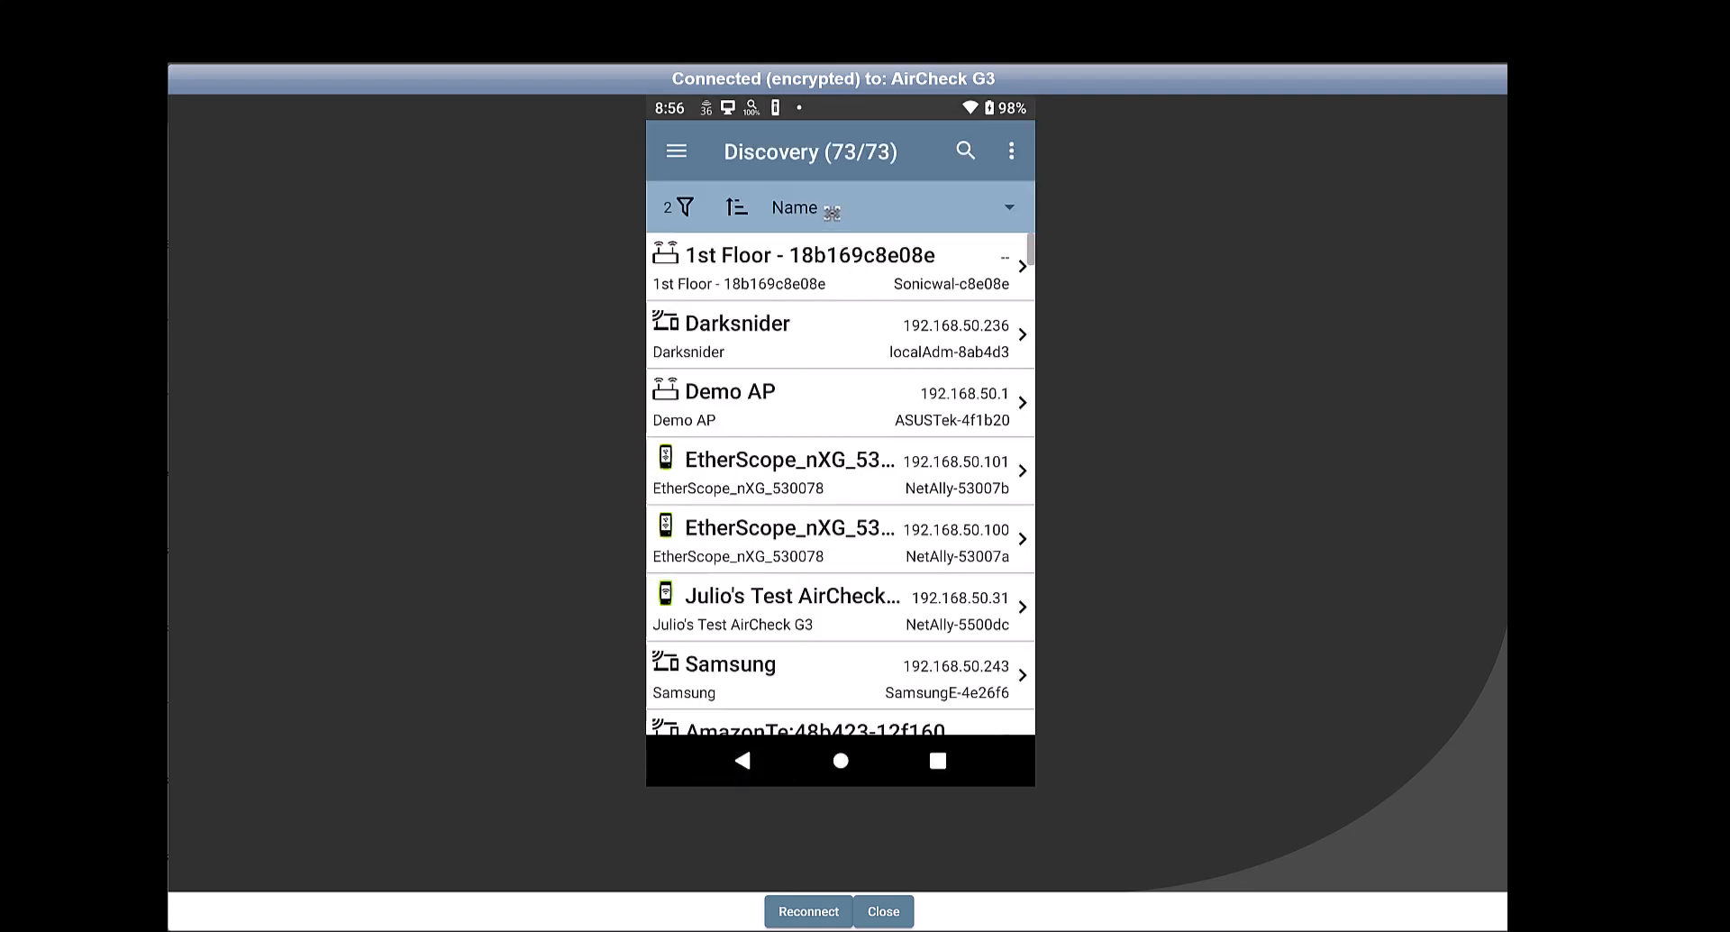
left_click(831, 212)
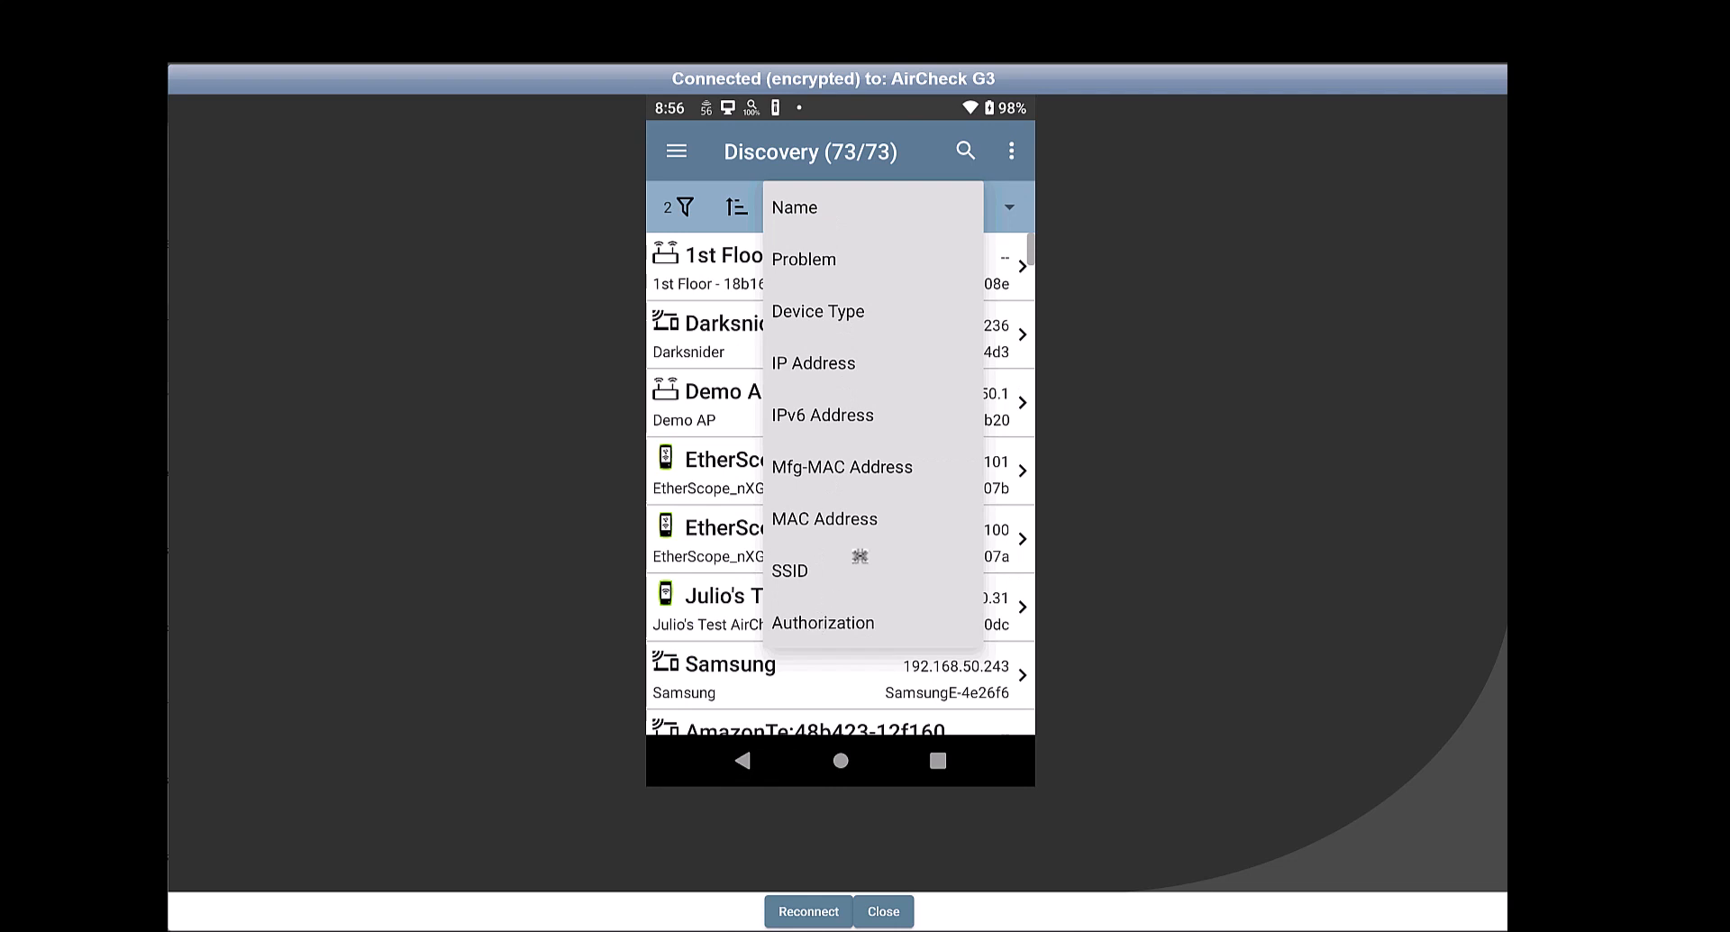
left_click(823, 623)
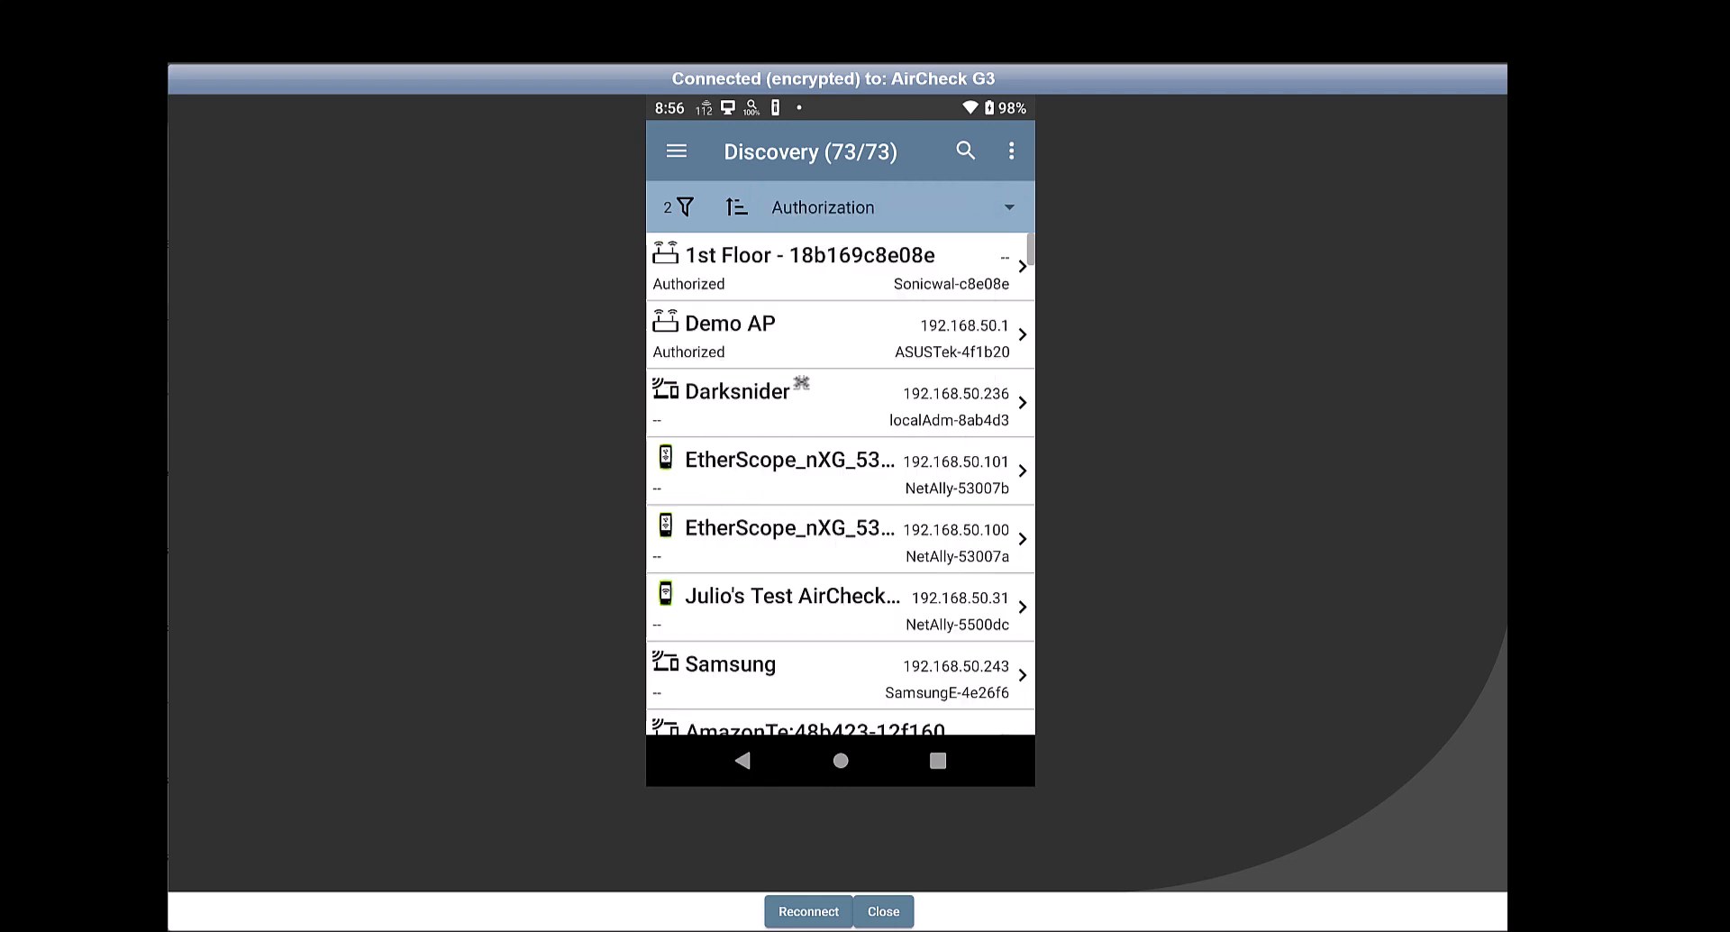